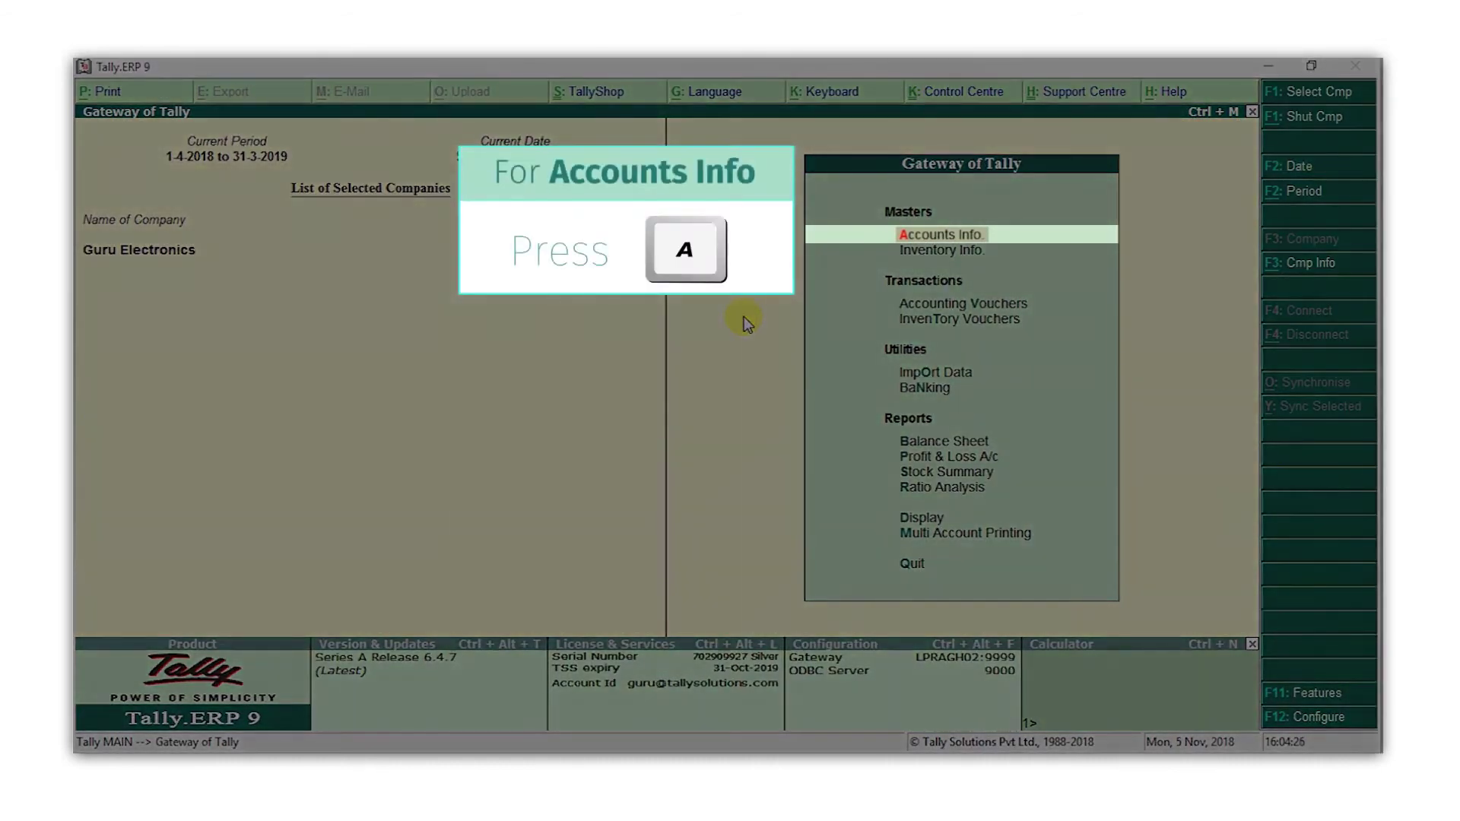
Start a new ledger named Raj Electronics under Sundry Creditors
key(a)
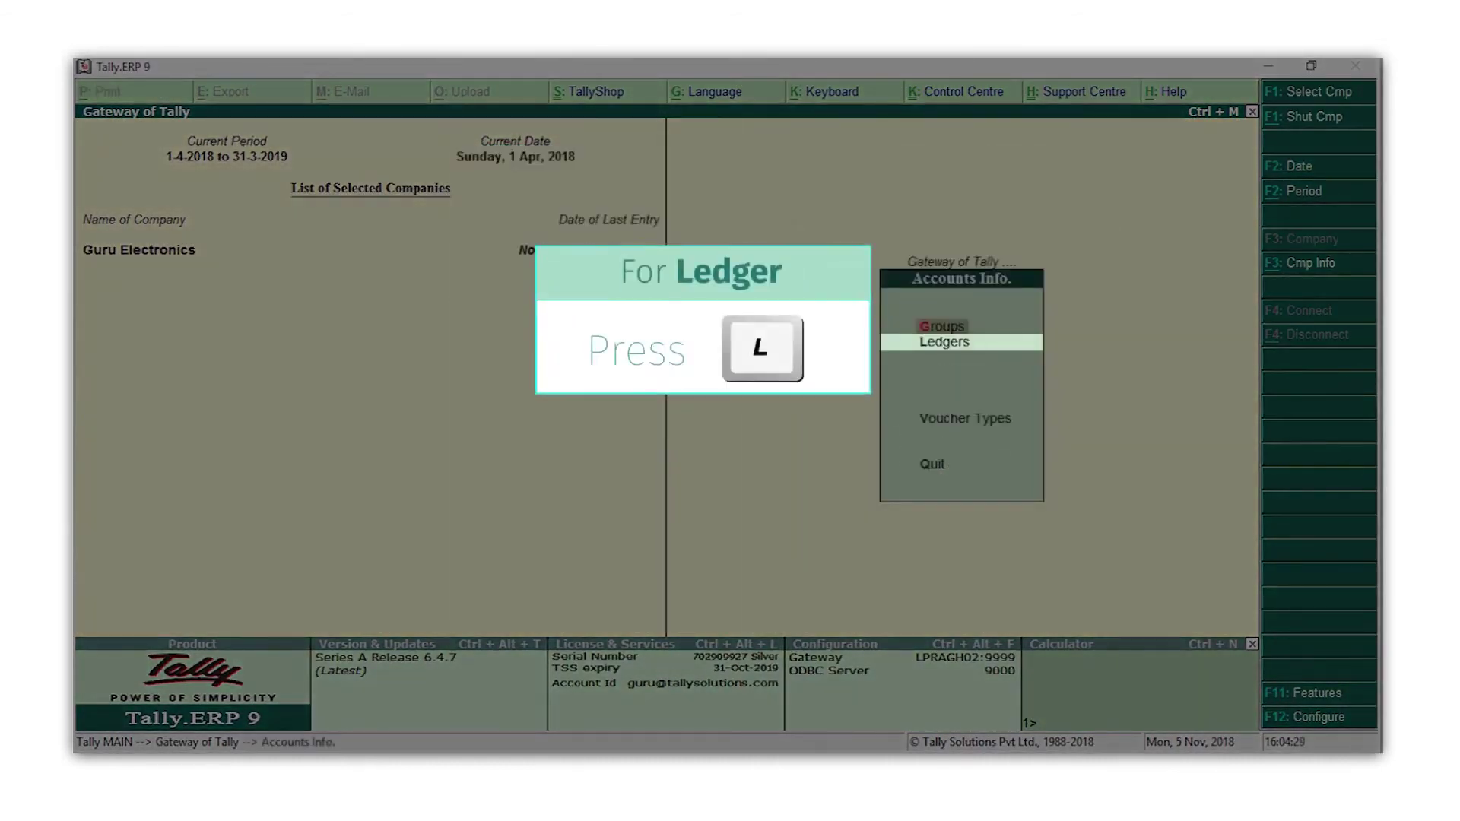
key(l)
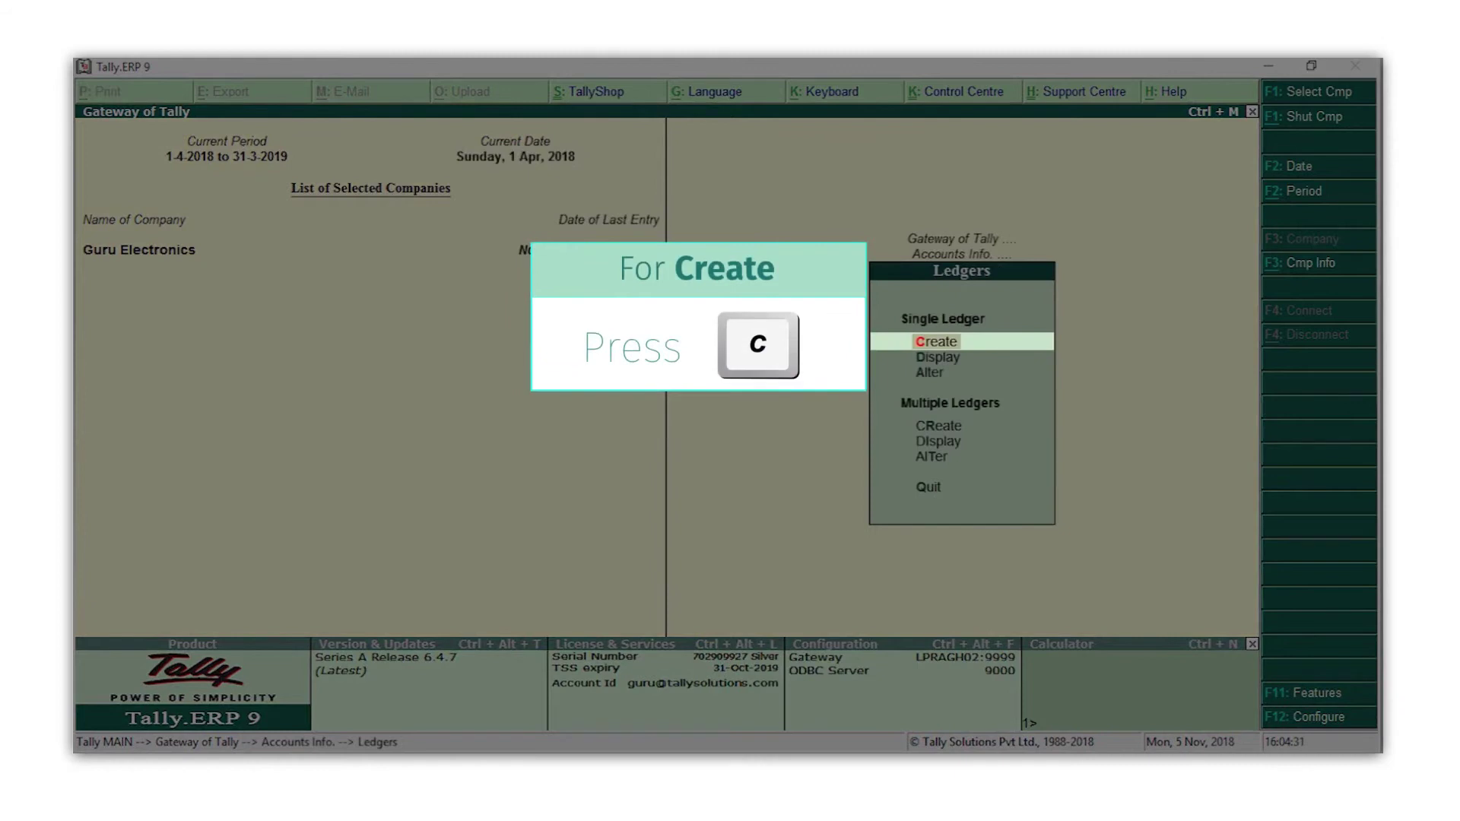
key(c)
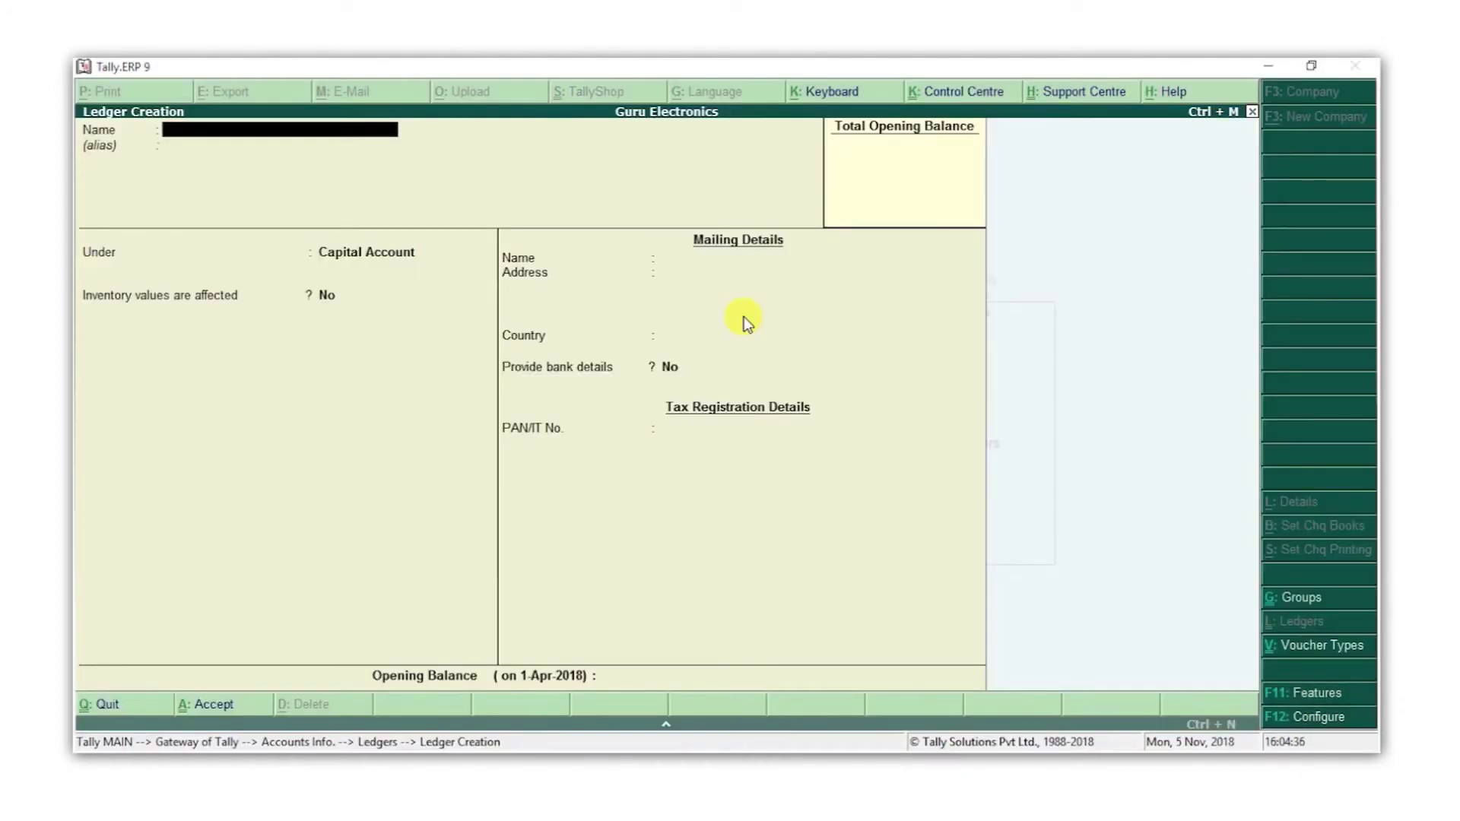
text(Raj Electronics)
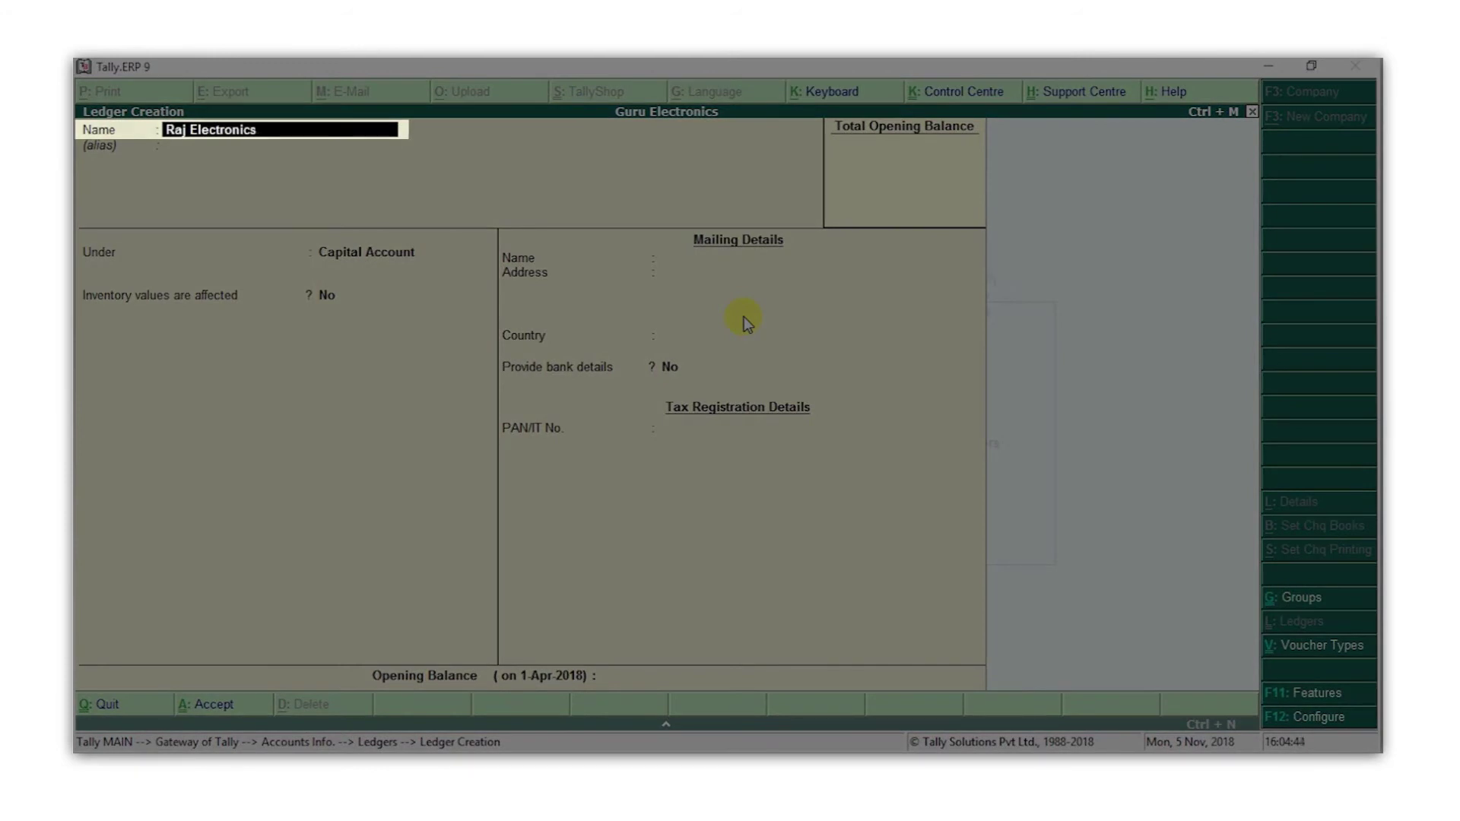
key(Return)
key(Return)
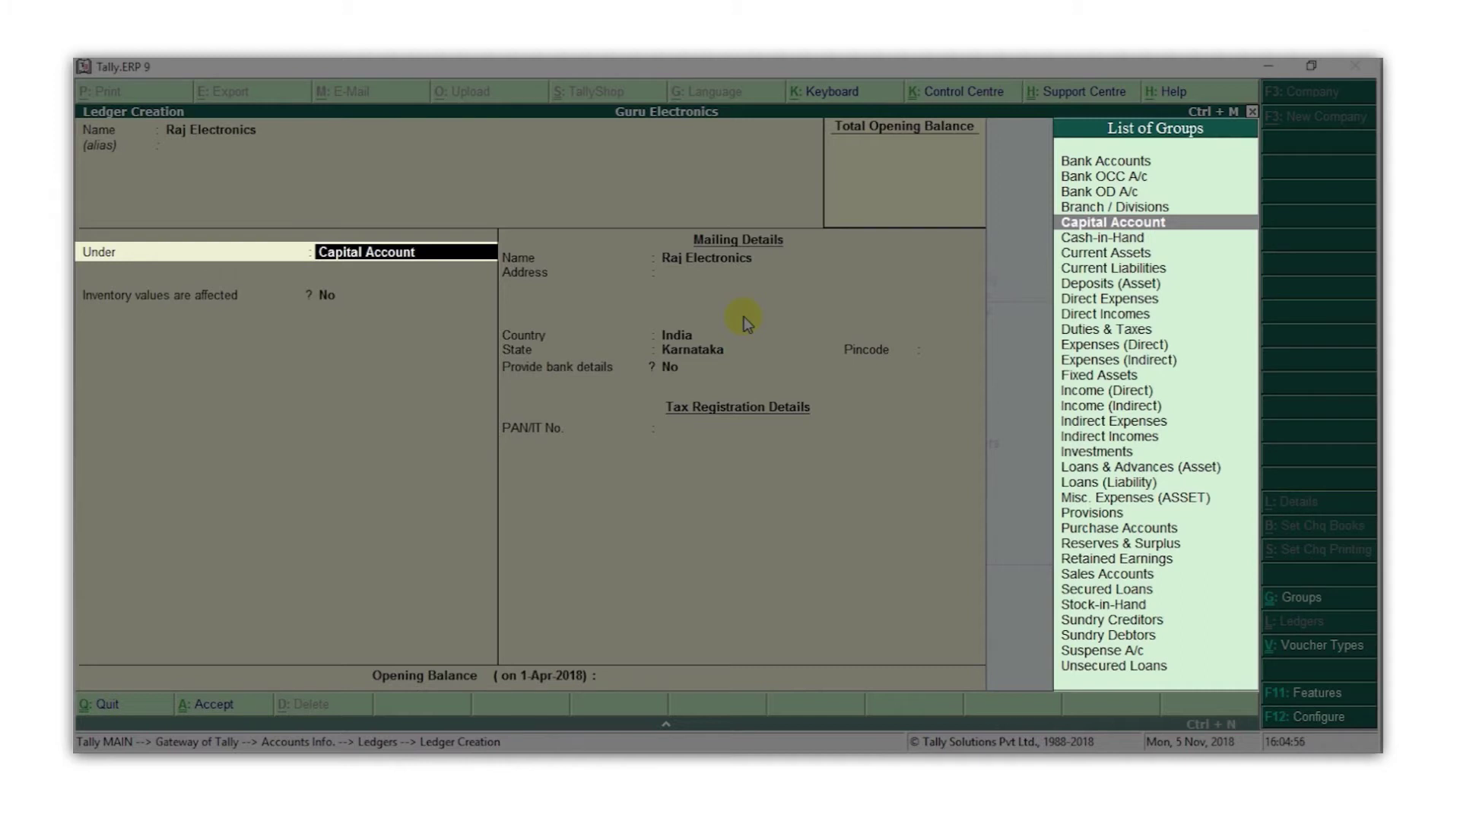
text(C)
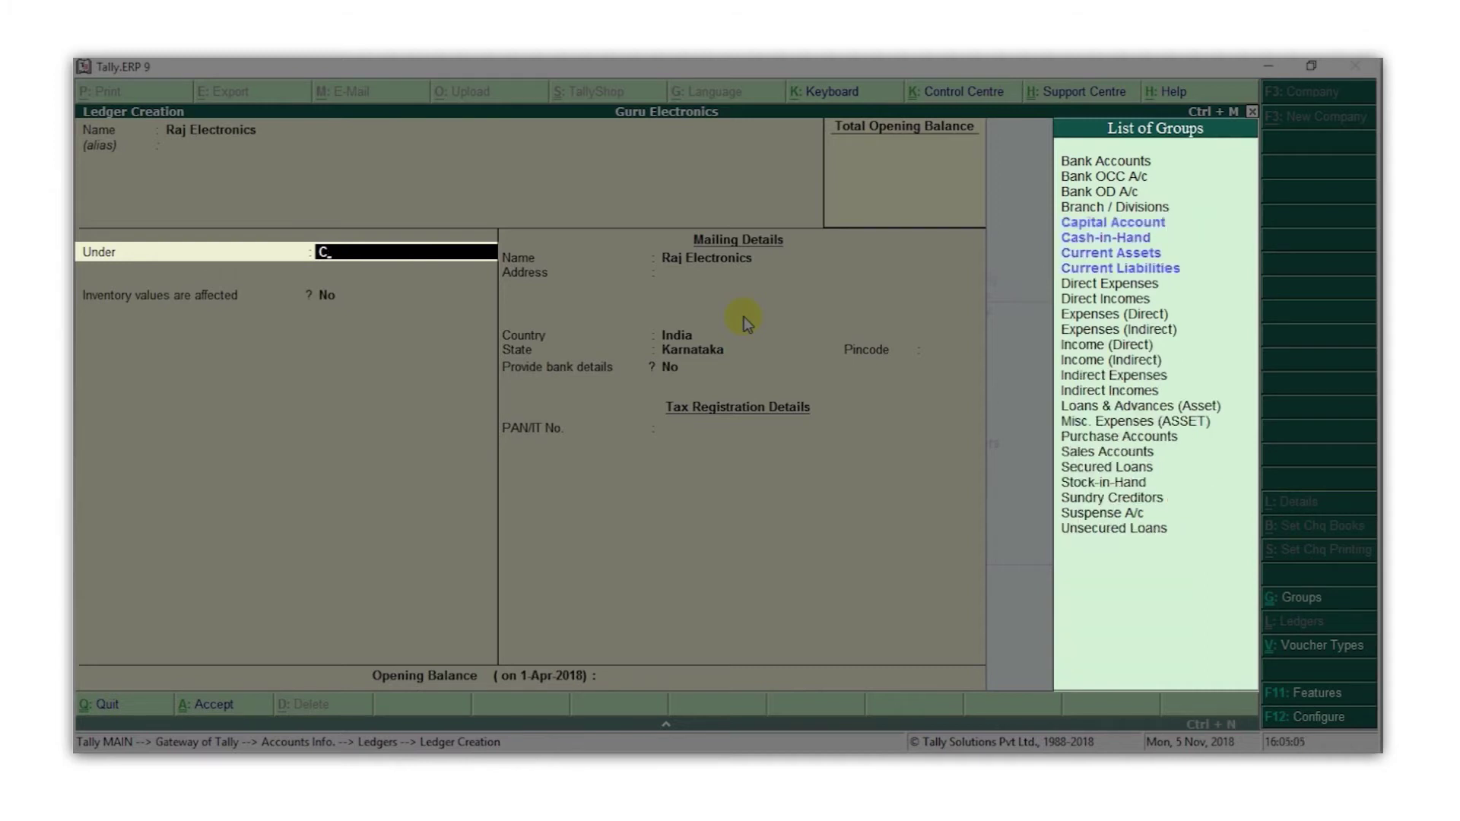
text(r)
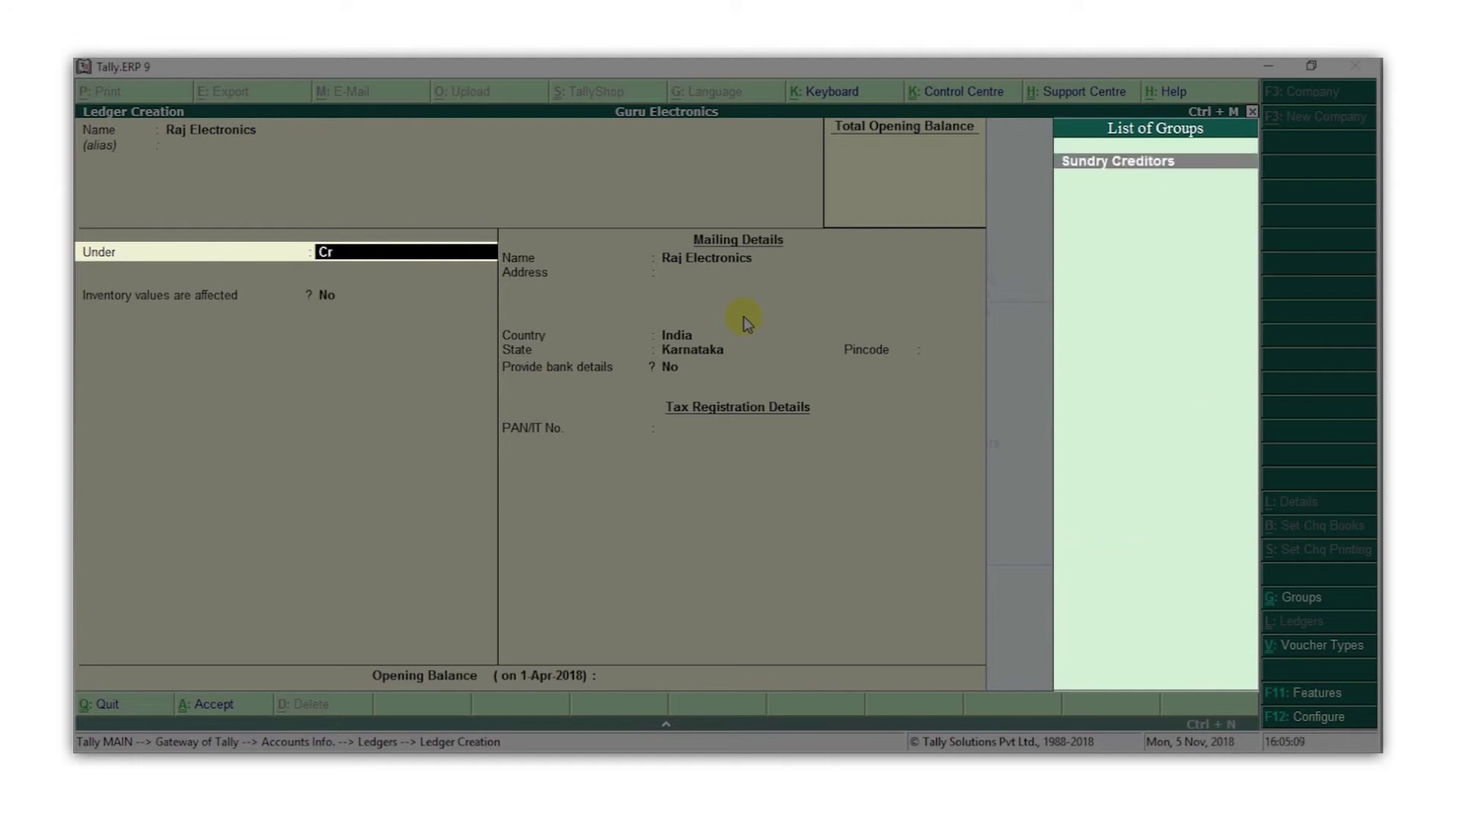
key(Return)
Enter Raj Electronics' Bengaluru address and pincode, then save the ledger
key(Return)
key(Return)
key(Return)
key(Return)
key(Return)
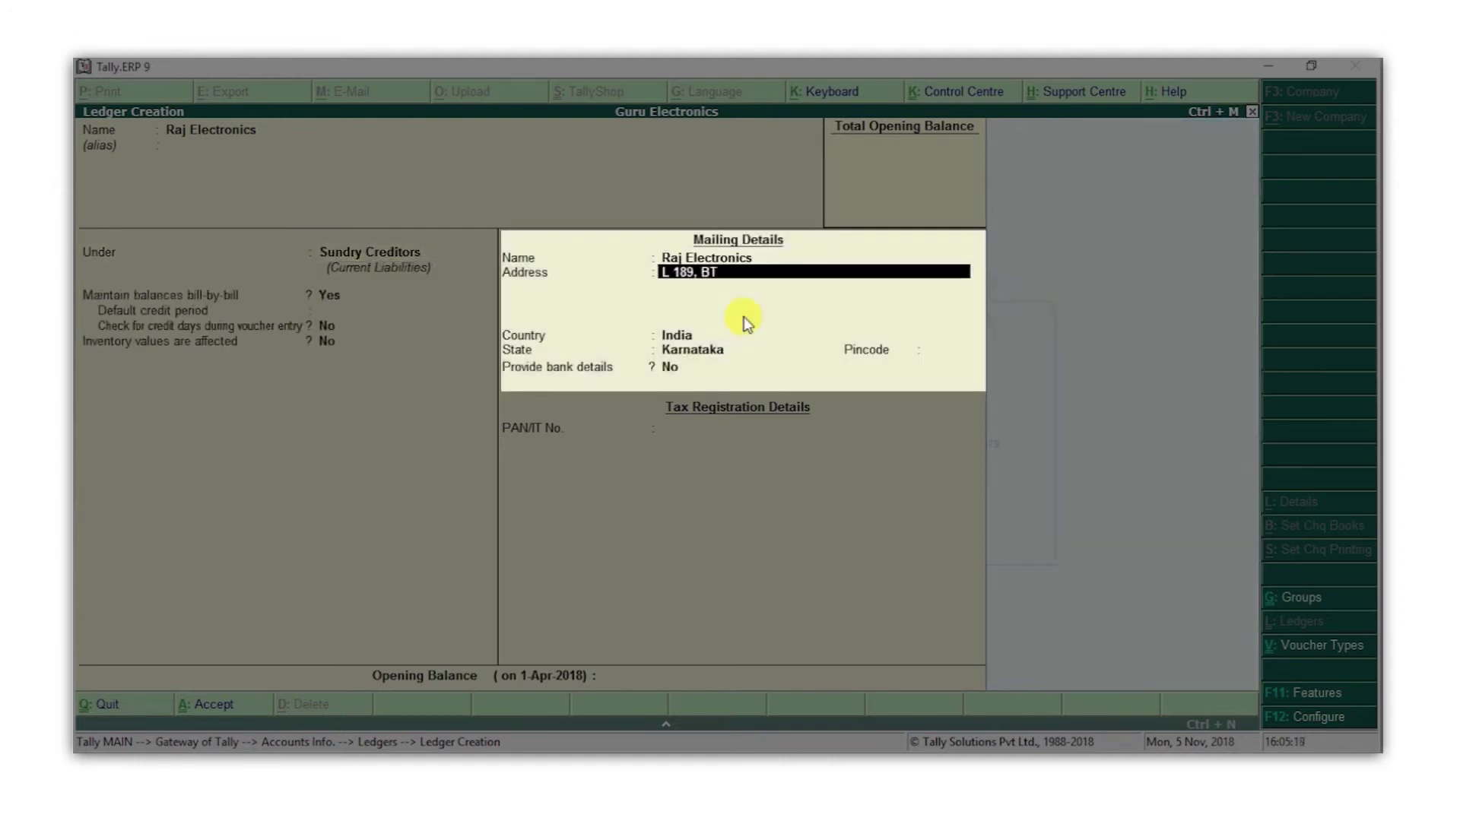
key(Return)
text(Bengaluru.)
key(Return)
key(Return)
key(Return)
key(Return)
text(560076)
key(Return)
key(Return)
key(Return)
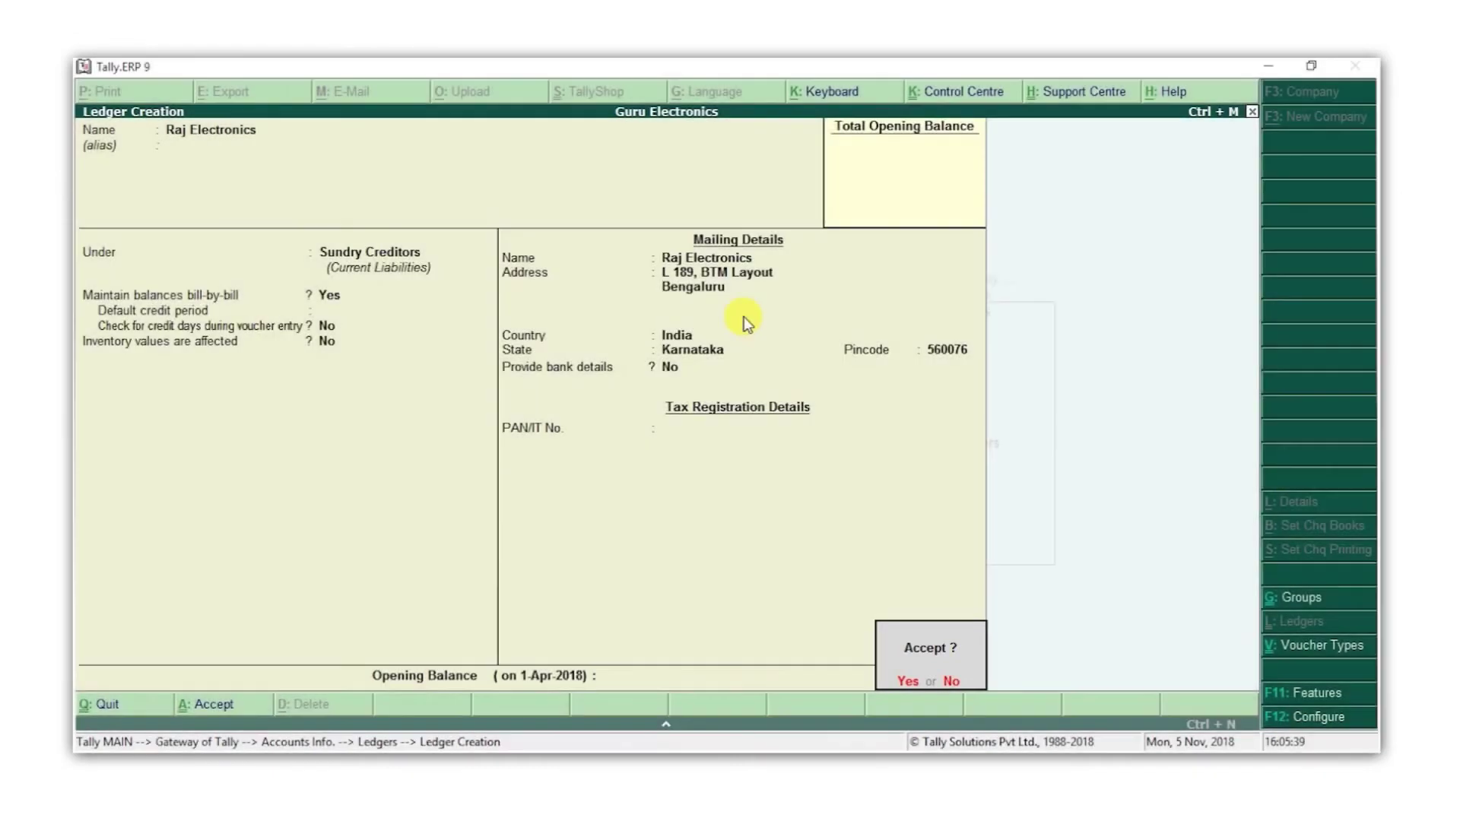
key(Return)
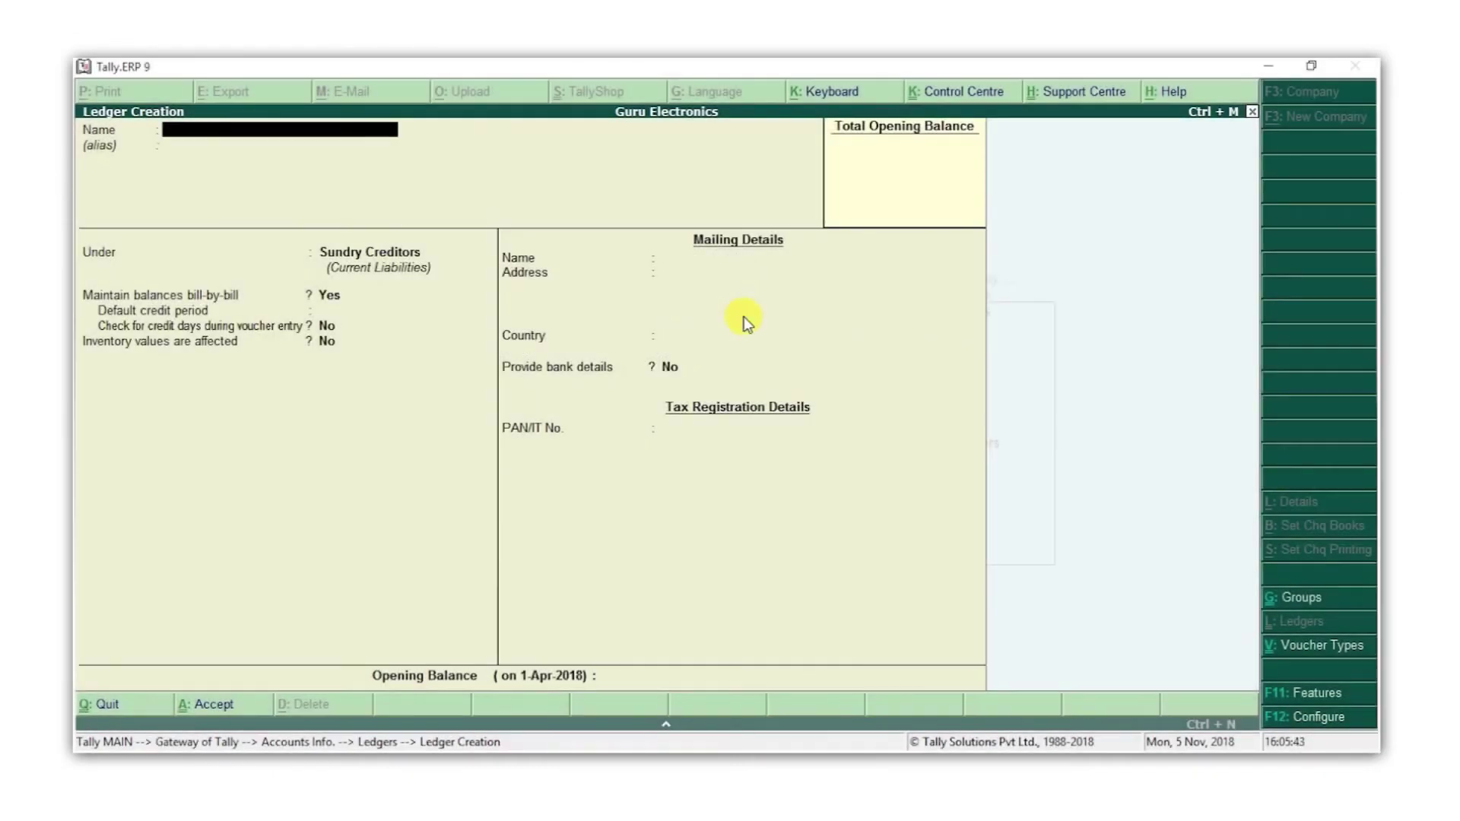
Create the Sneha Phones ledger under Sundry Debtors with its HSR Layout address and save it
text(Sneha Phones)
key(Return)
key(Return)
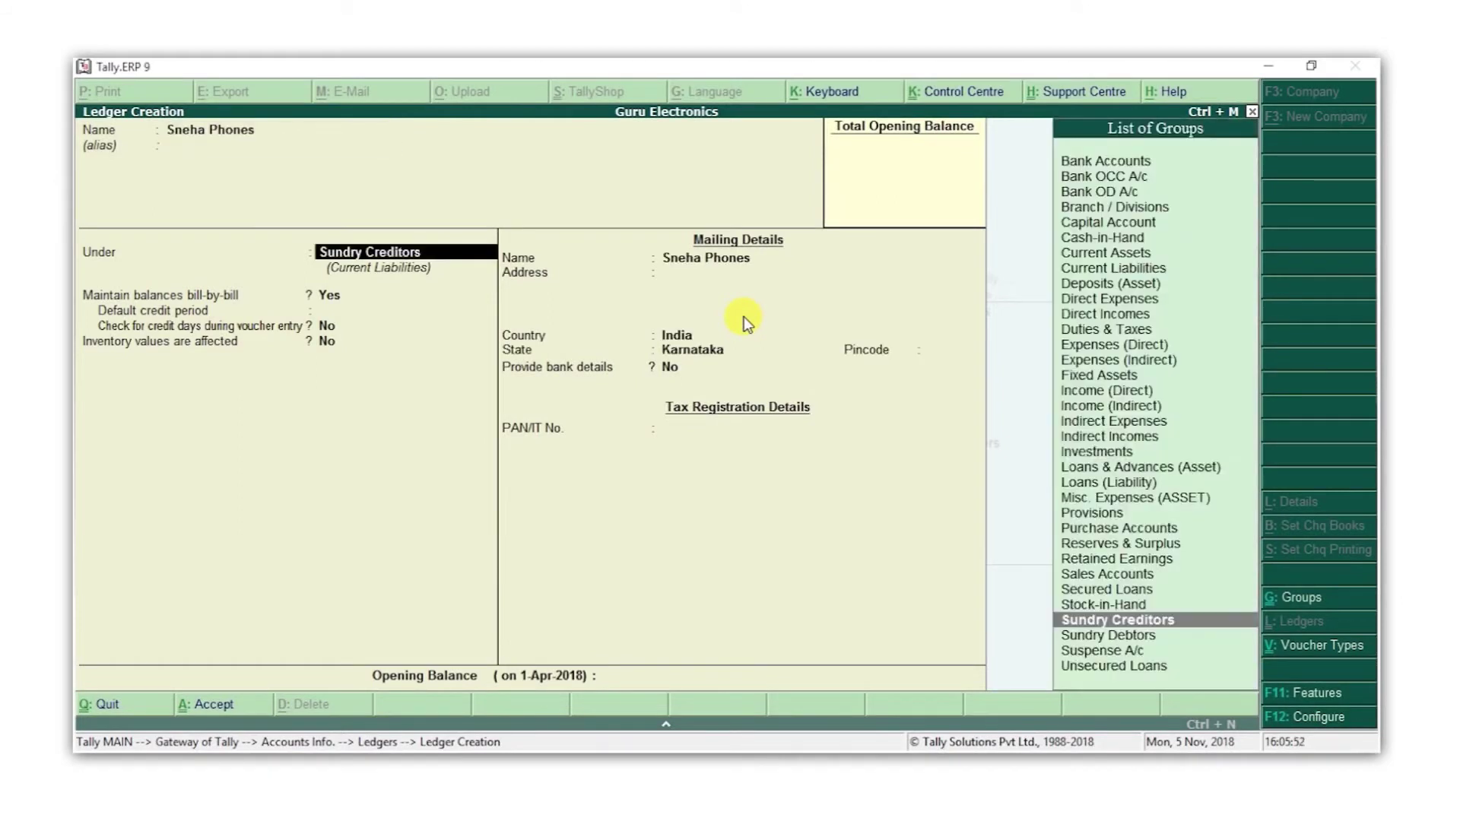
key(Down)
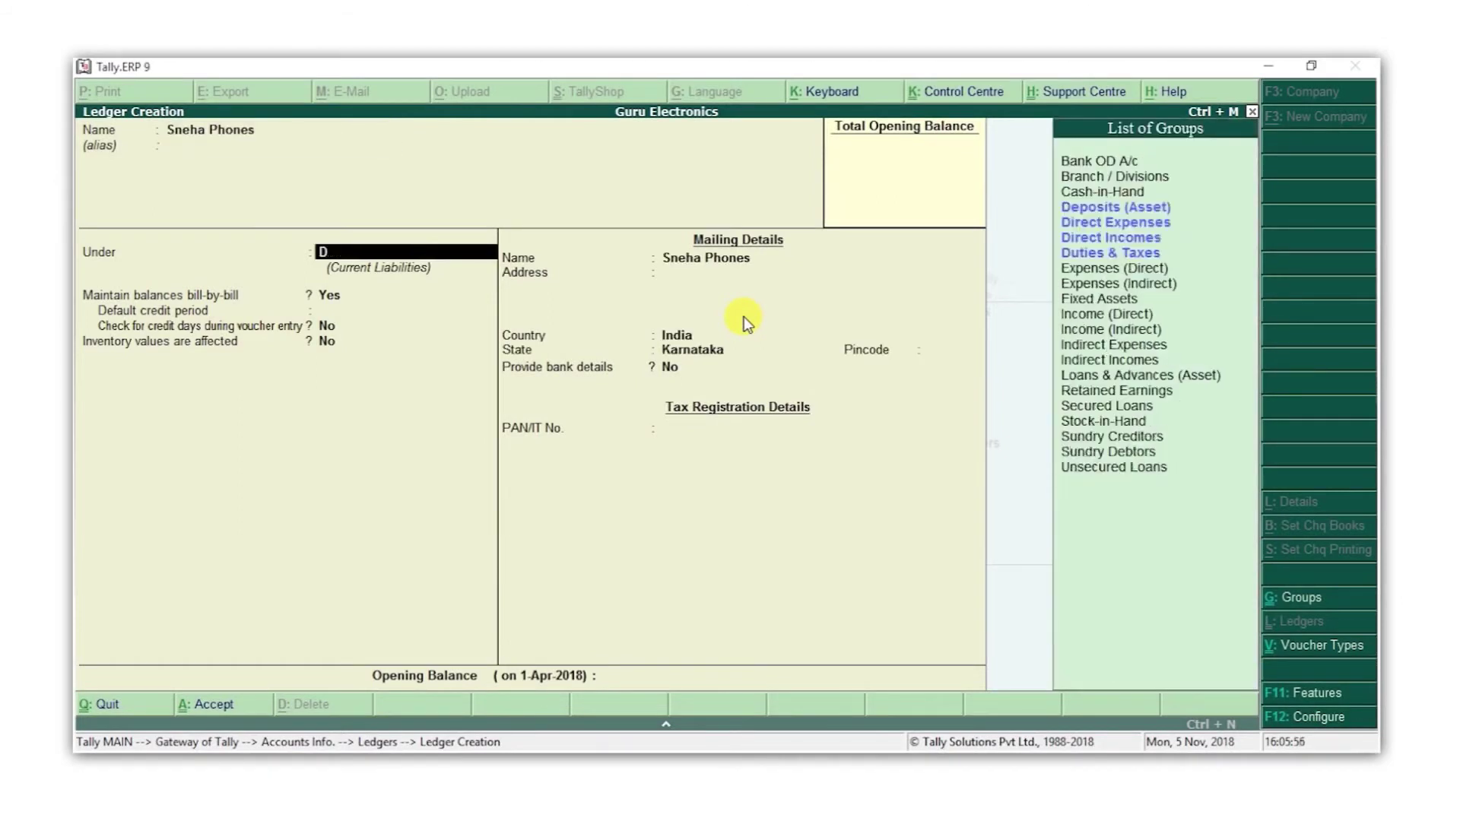
key(Return)
key(Return)
key(Return)
key(Return)
key(Return)
key(Return)
key(Return)
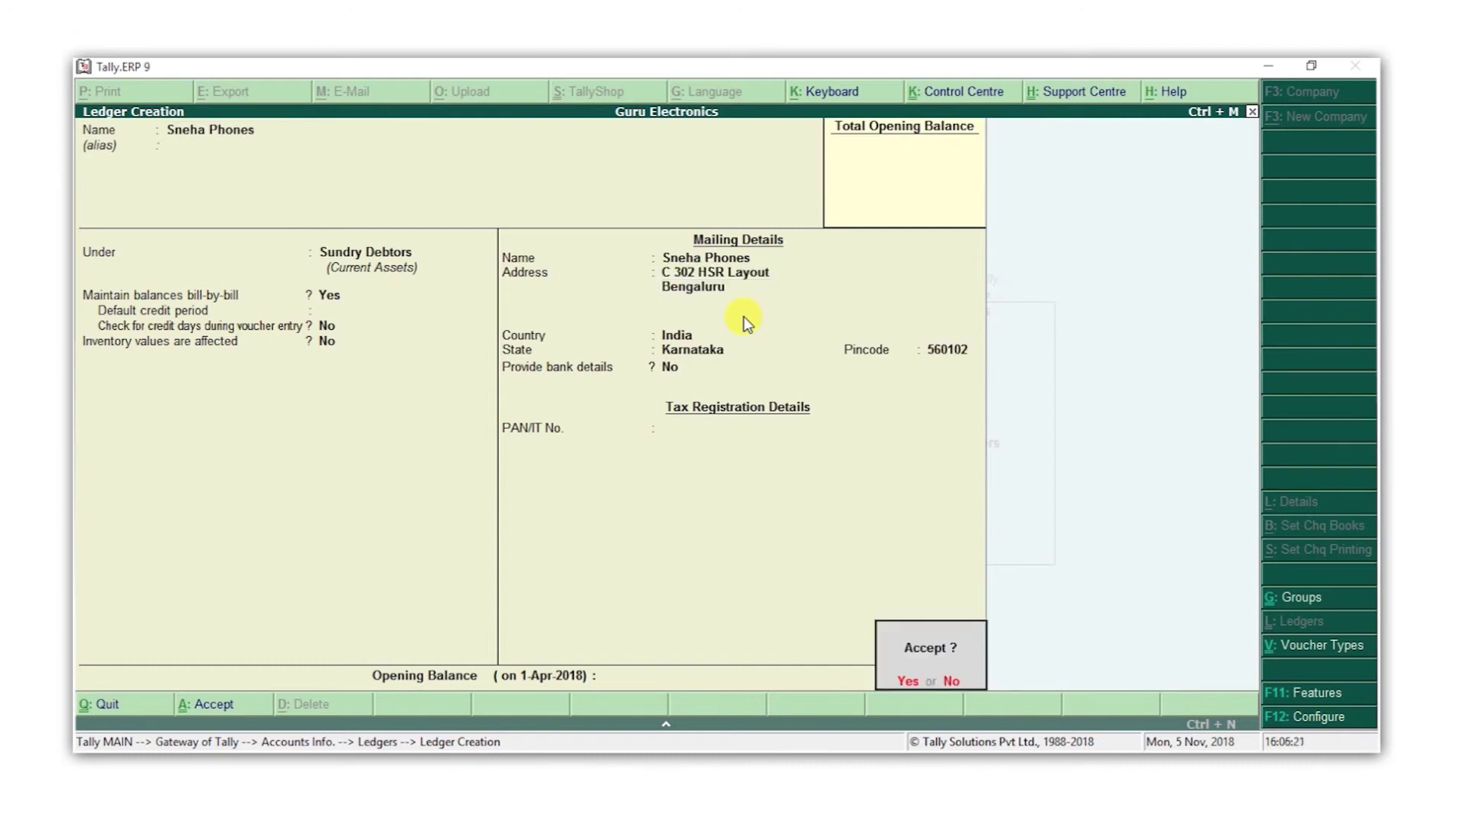
key(Return)
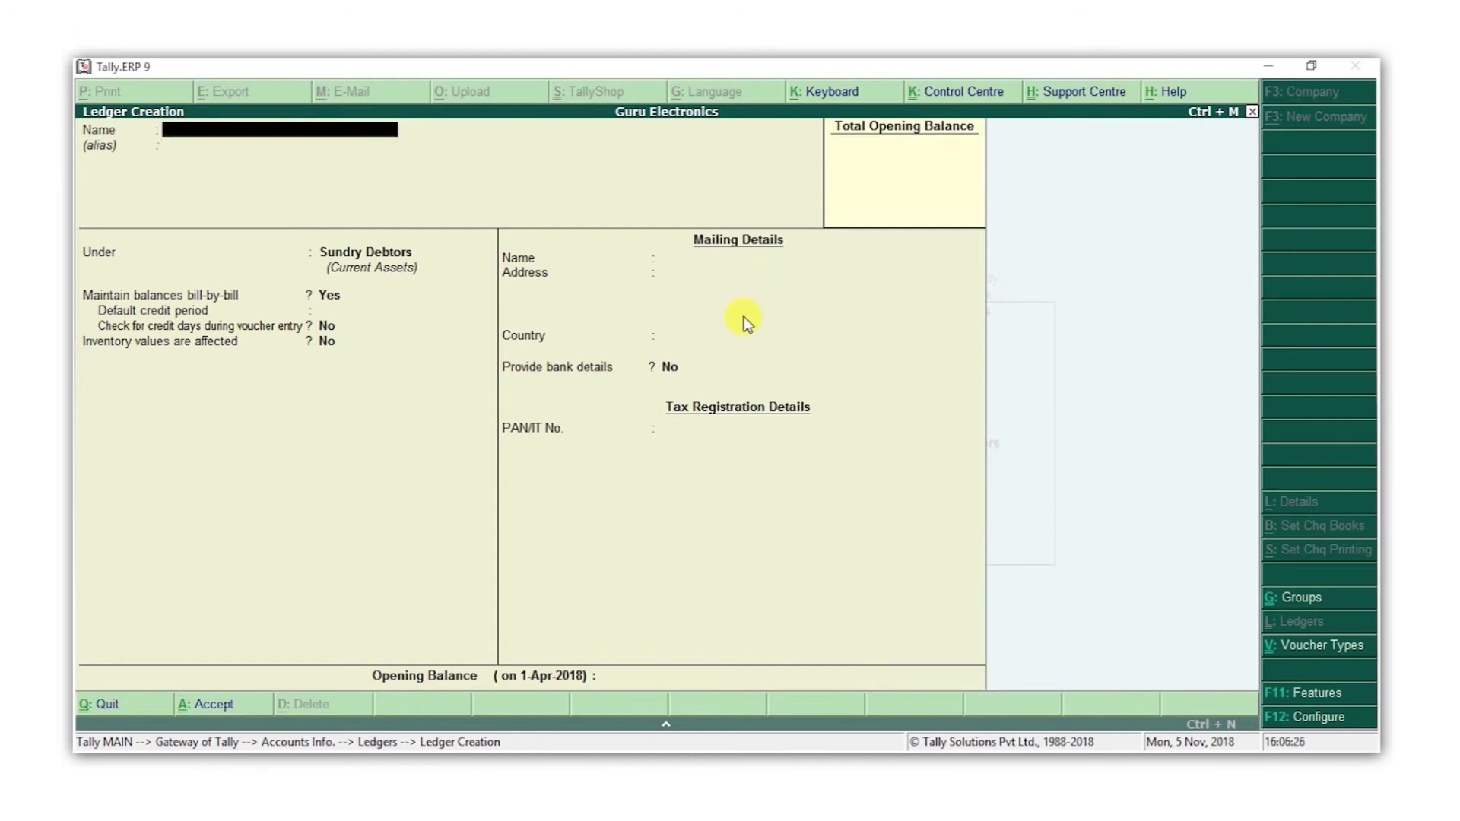
Create the Purchases ledger under Purchase Accounts, keeping the type Not Applicable
text(Purchases)
key(Return)
key(Return)
text(Pur)
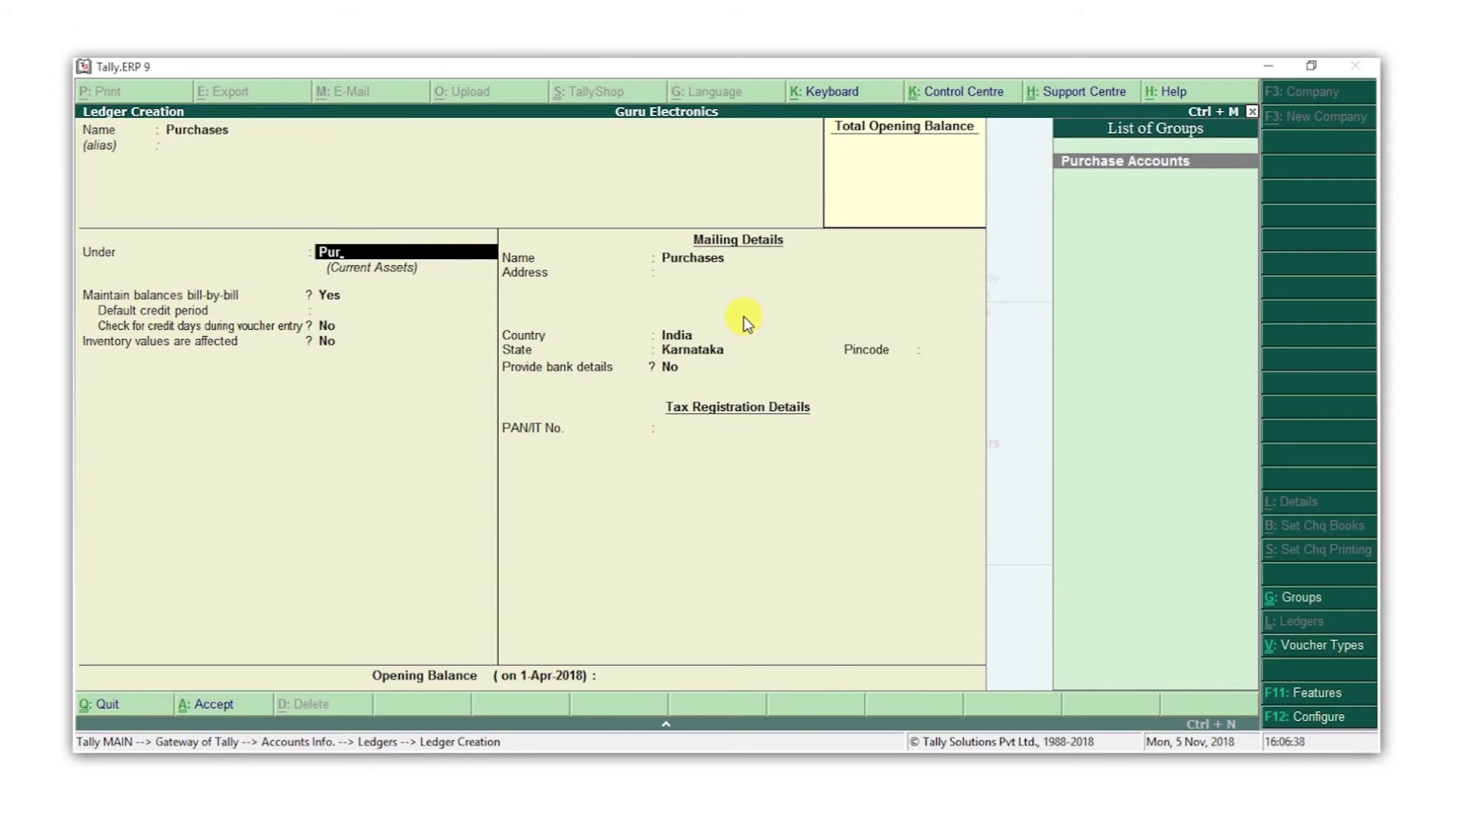
key(Return)
key(Return)
key(Return)
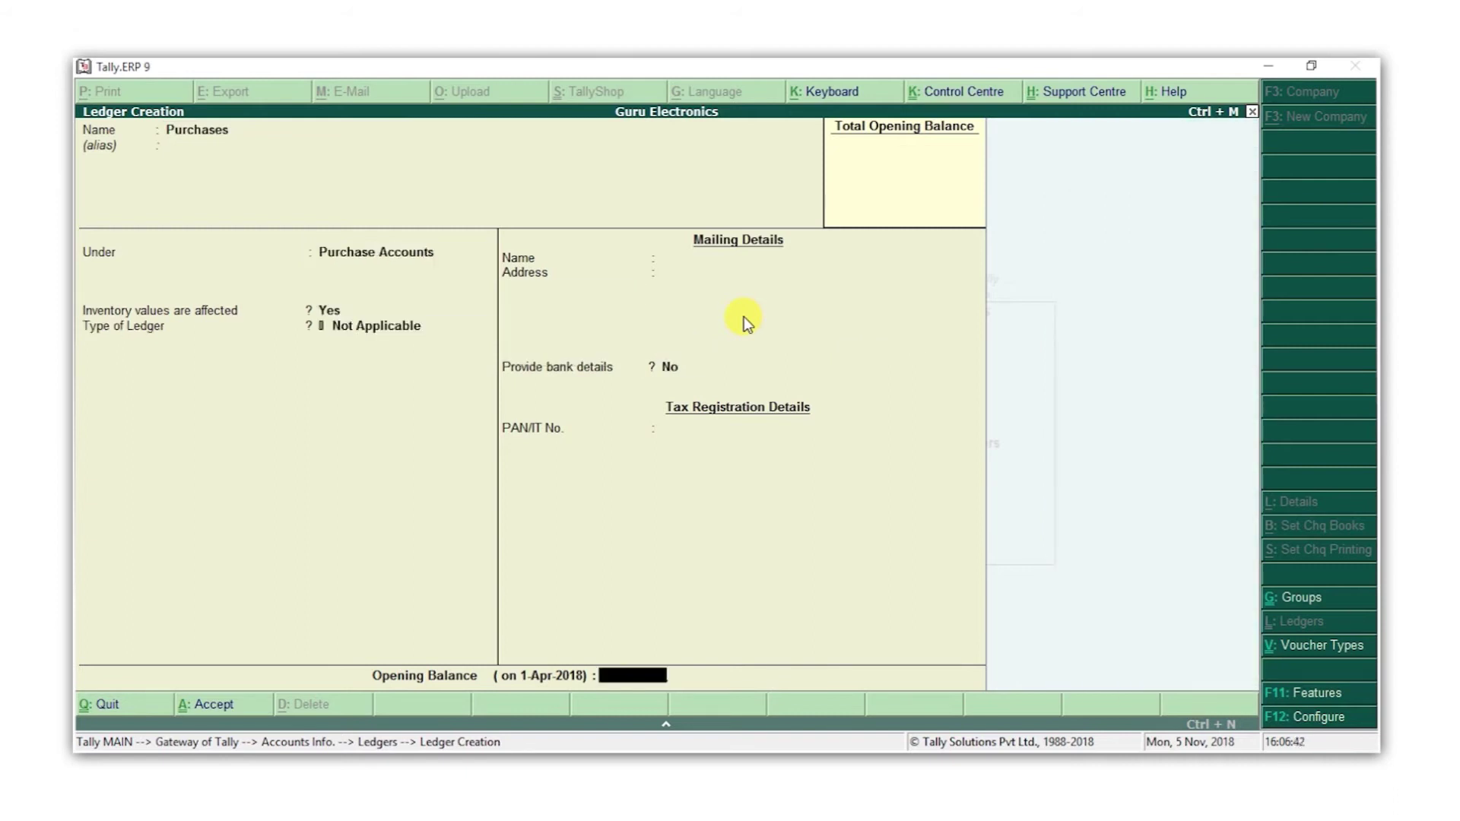
key(Return)
key(Return)
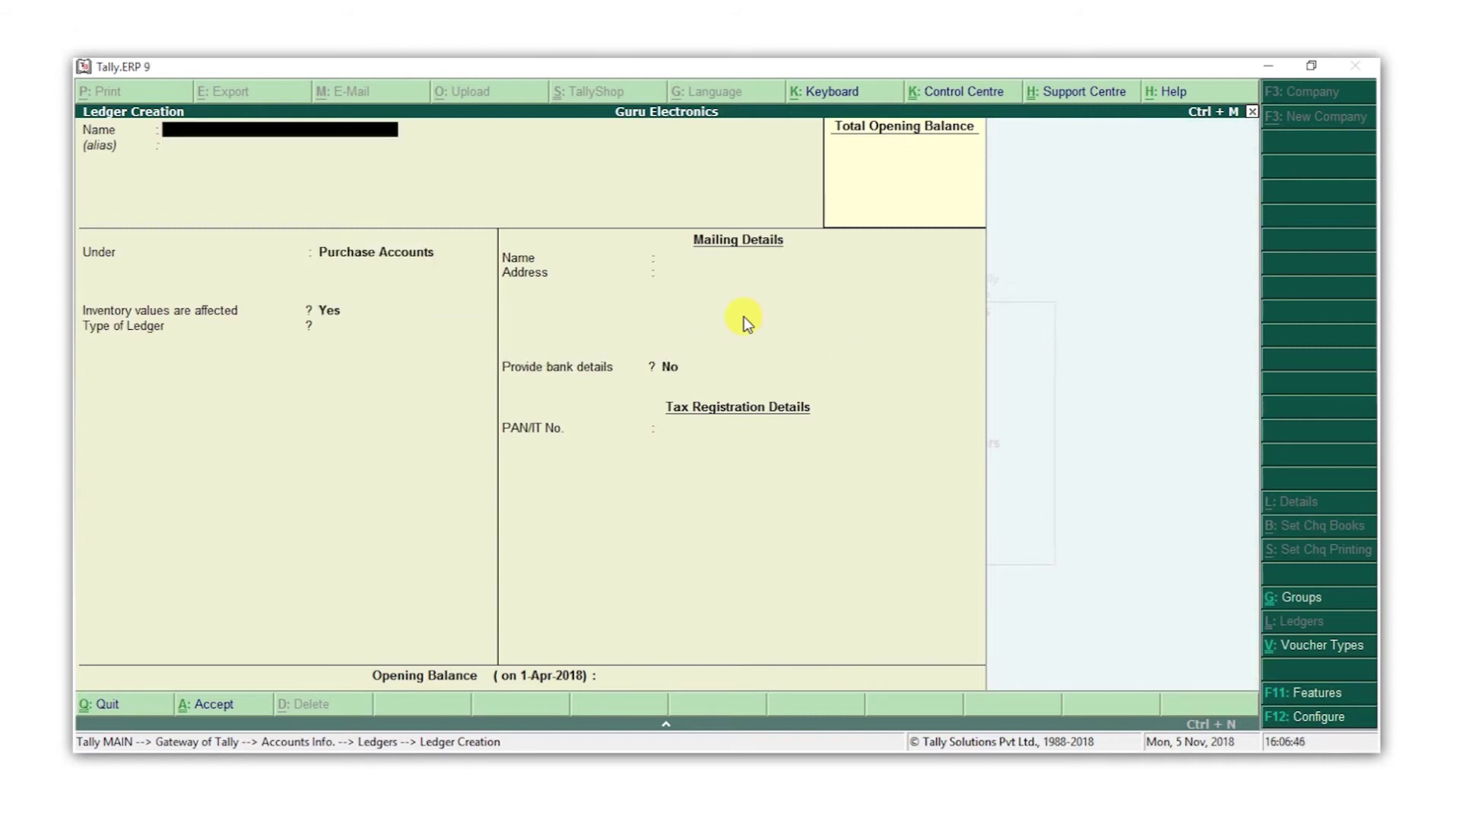
text(Sales)
Create the Sales ledger under Sales Accounts with default settings
key(Return)
text(Sal)
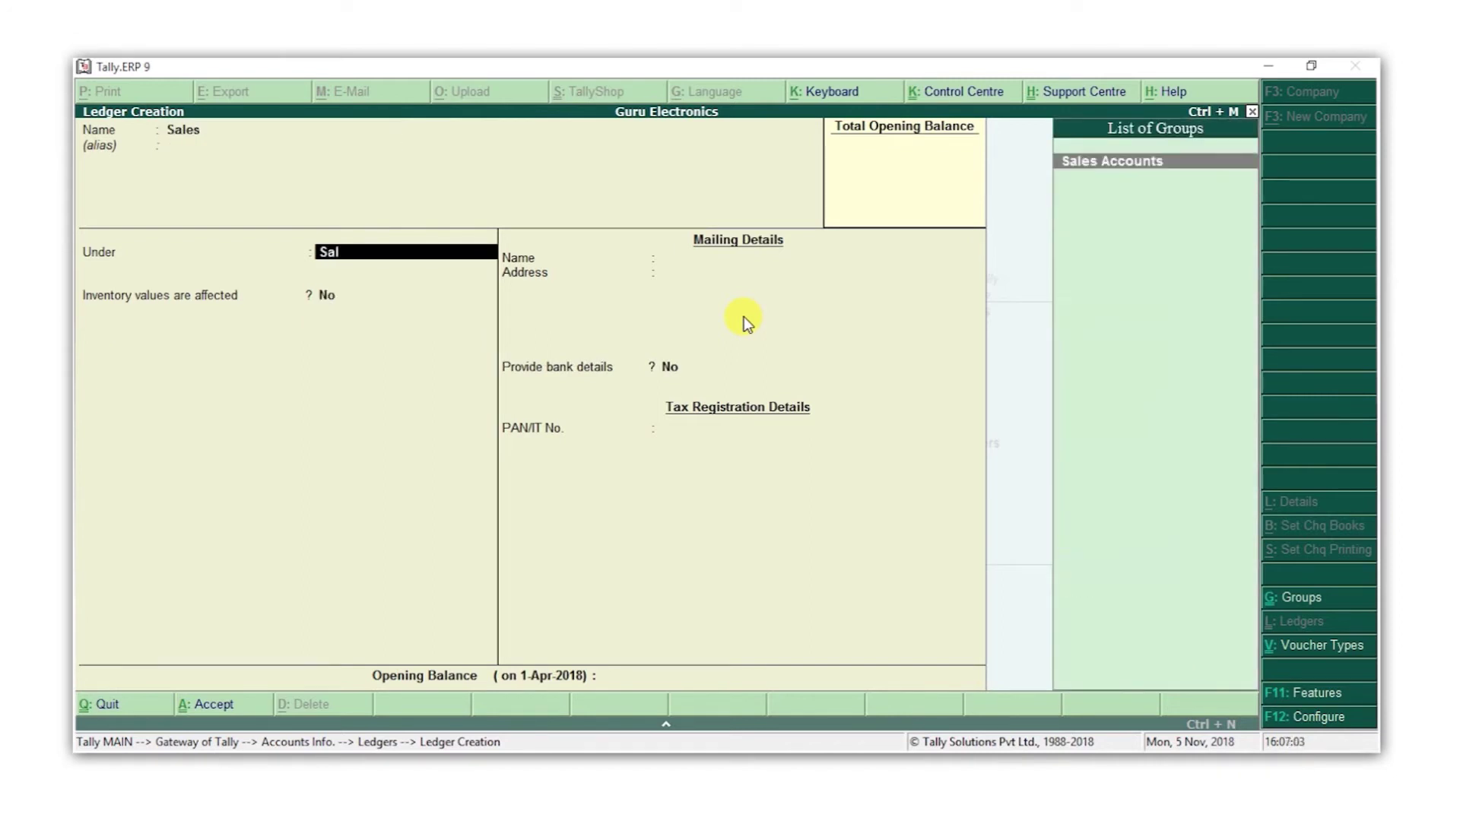
key(Return)
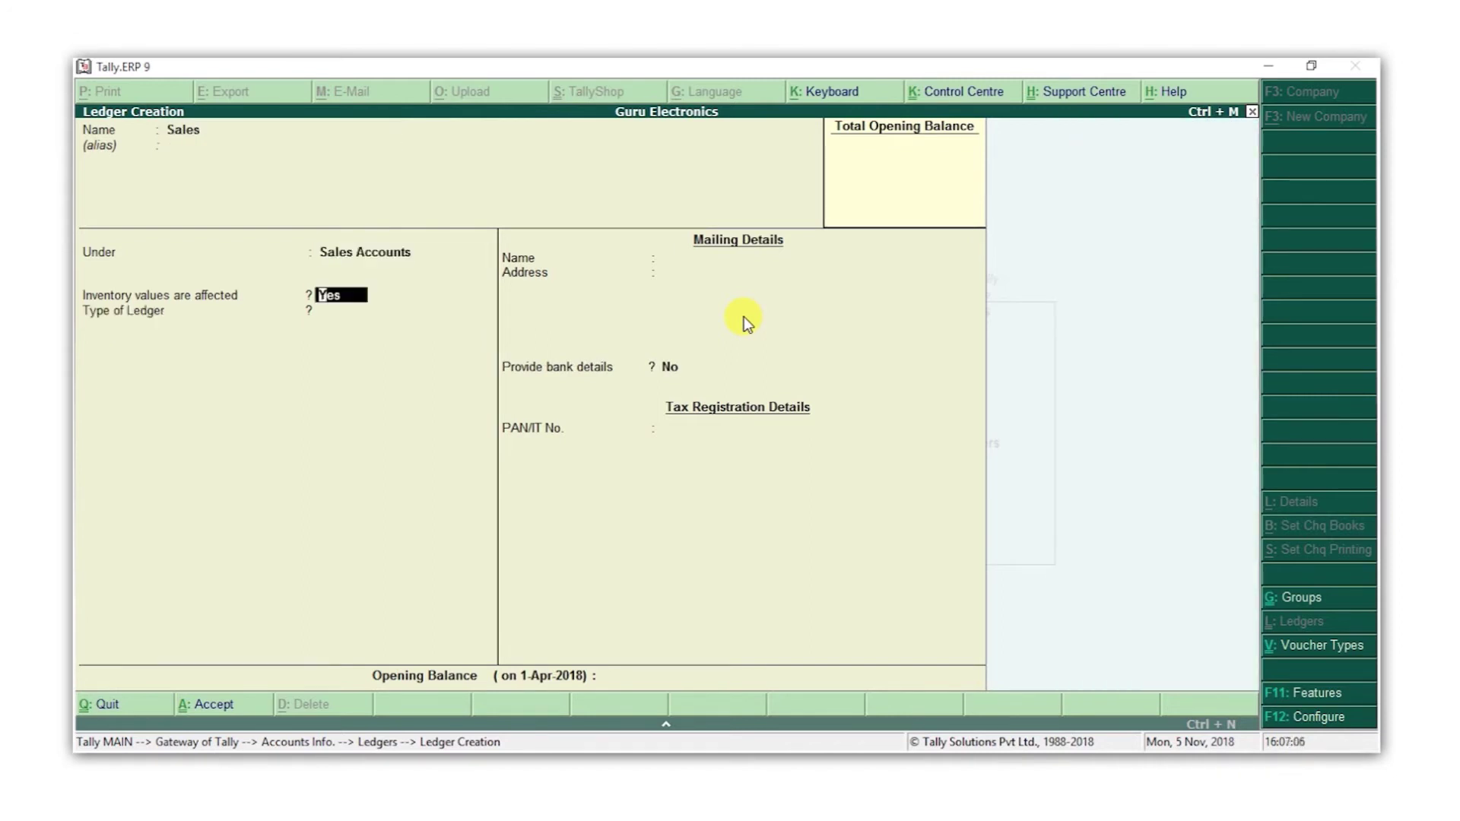
key(Return)
key(Return)
key(Return)
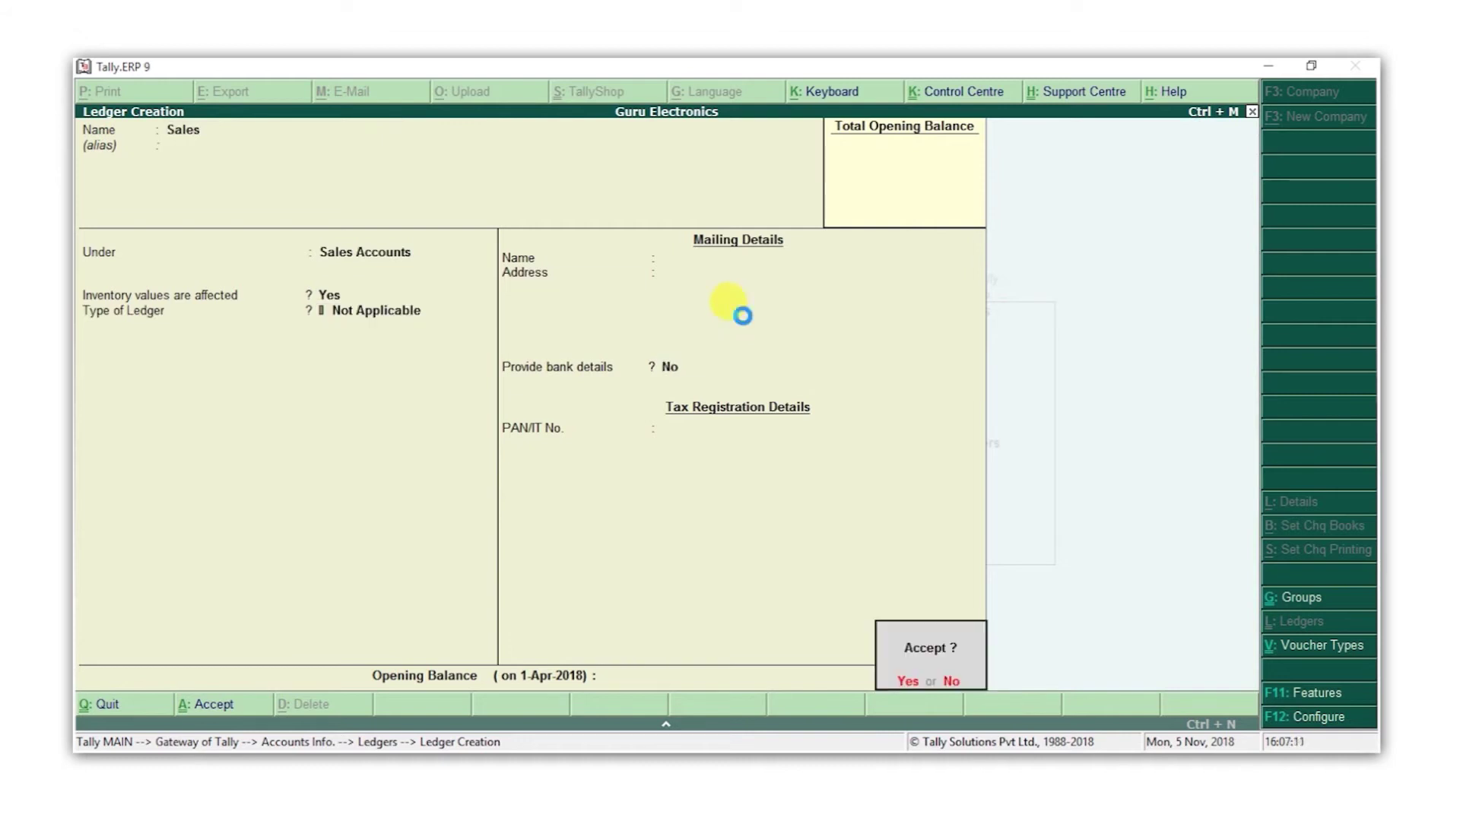
key(Return)
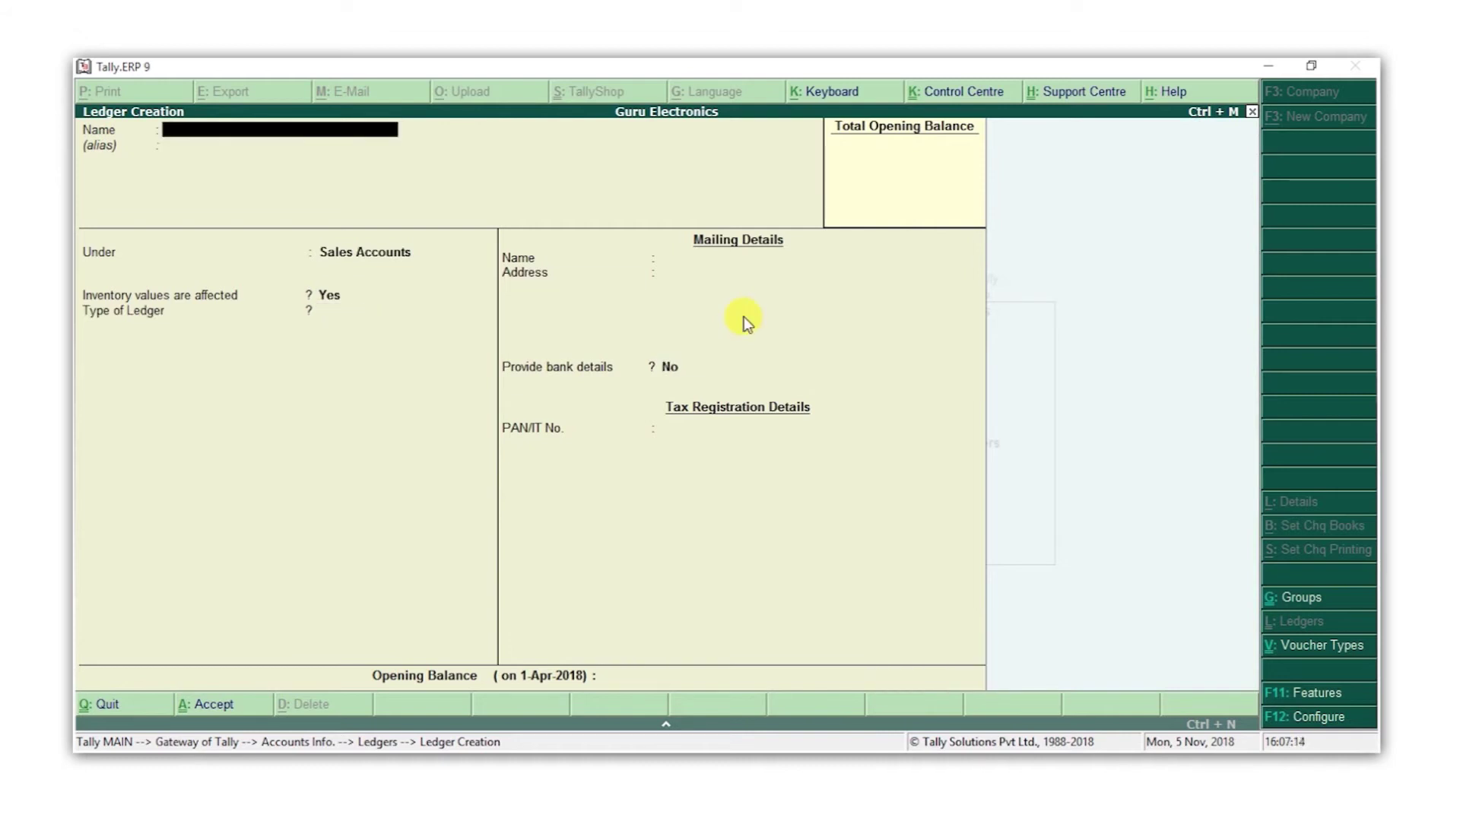
Save the SBI ledger under Bank Accounts with its account number, IFS code KKBK0000430 and State Bank of India
text(SBI)
key(Return)
key(Return)
text(B)
key(Return)
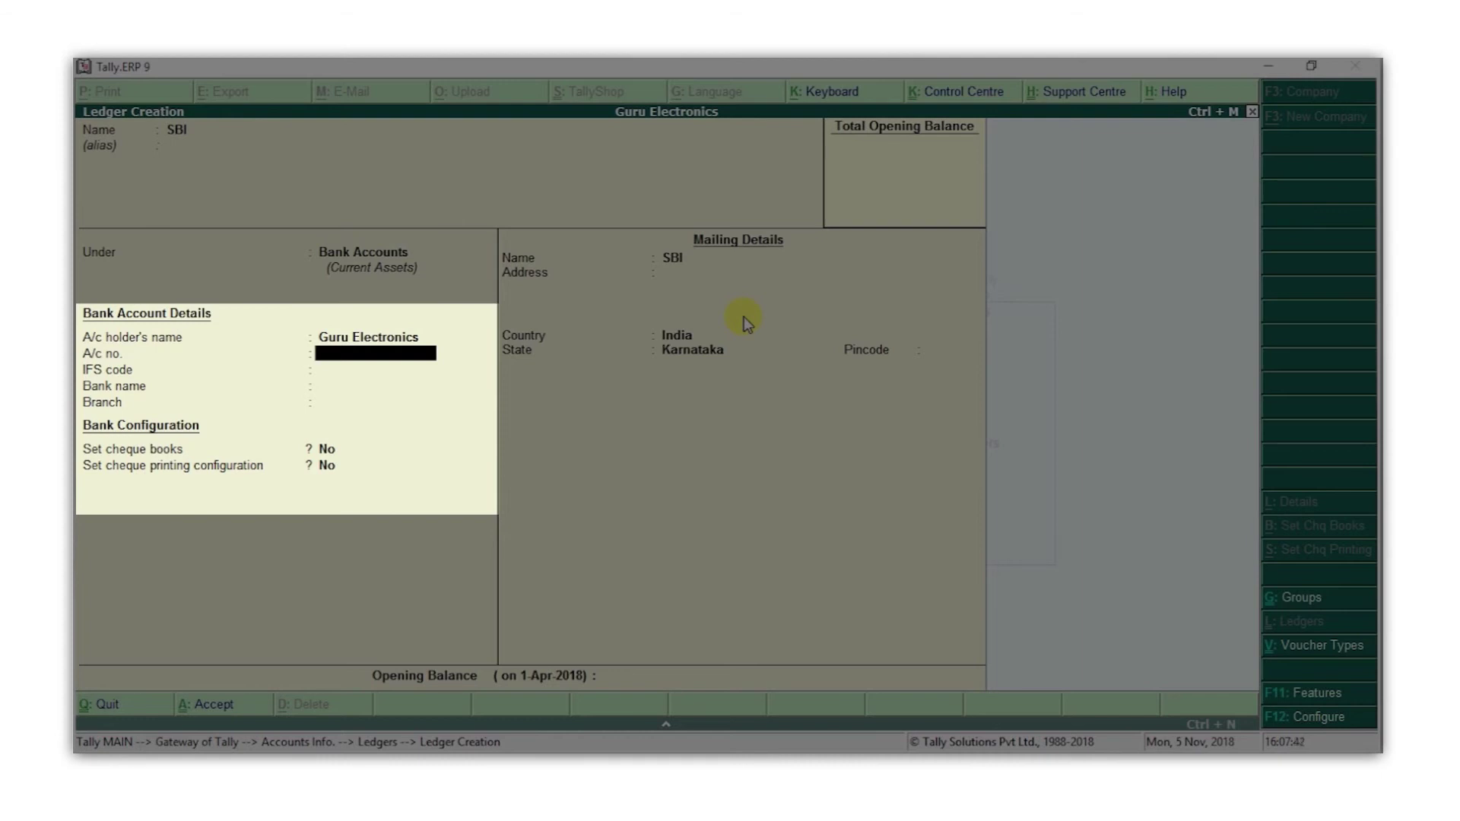
key(Return)
text(KKBK0000430)
key(Return)
text(Stat)
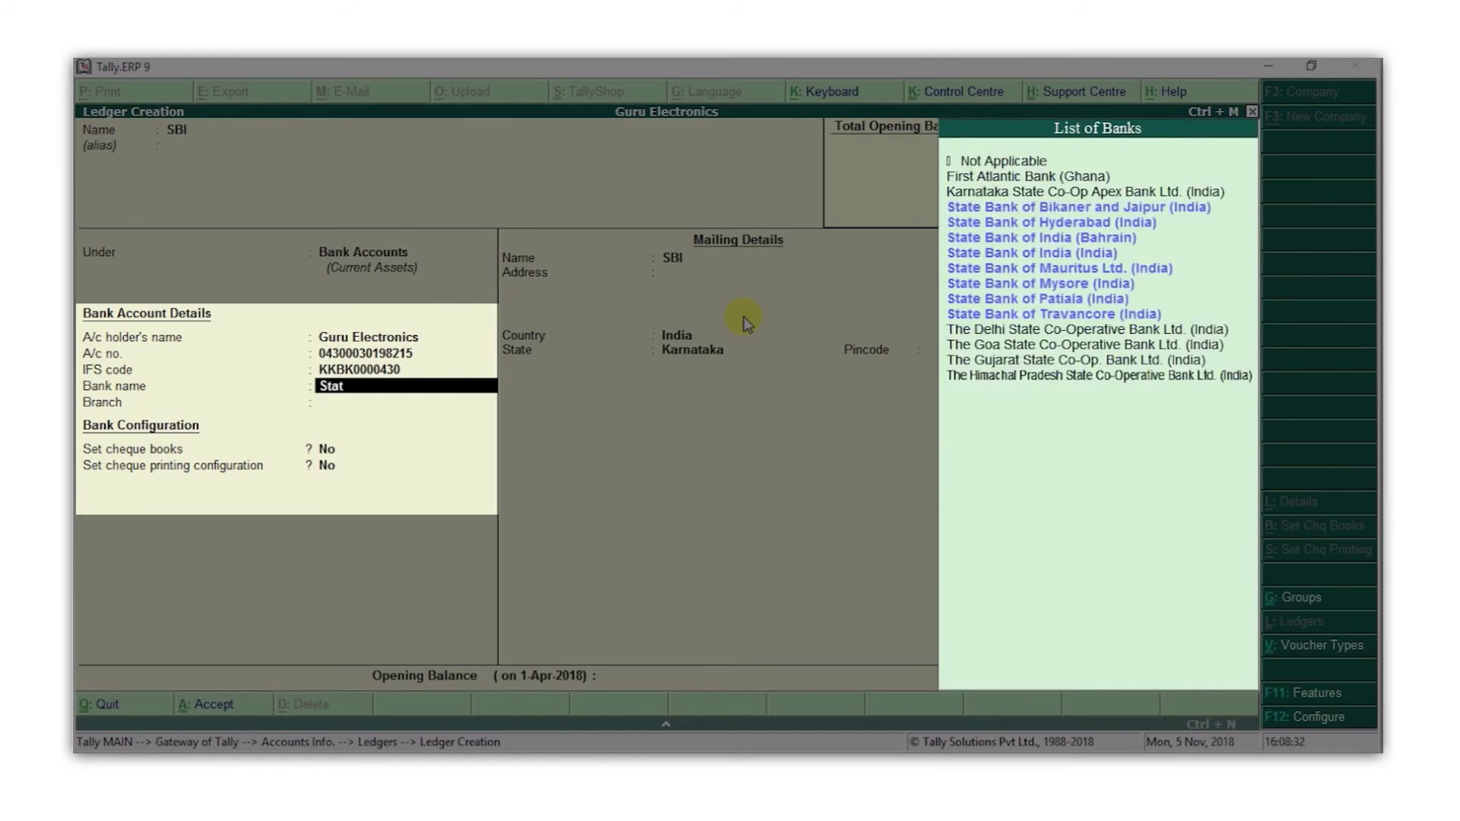
key(Return)
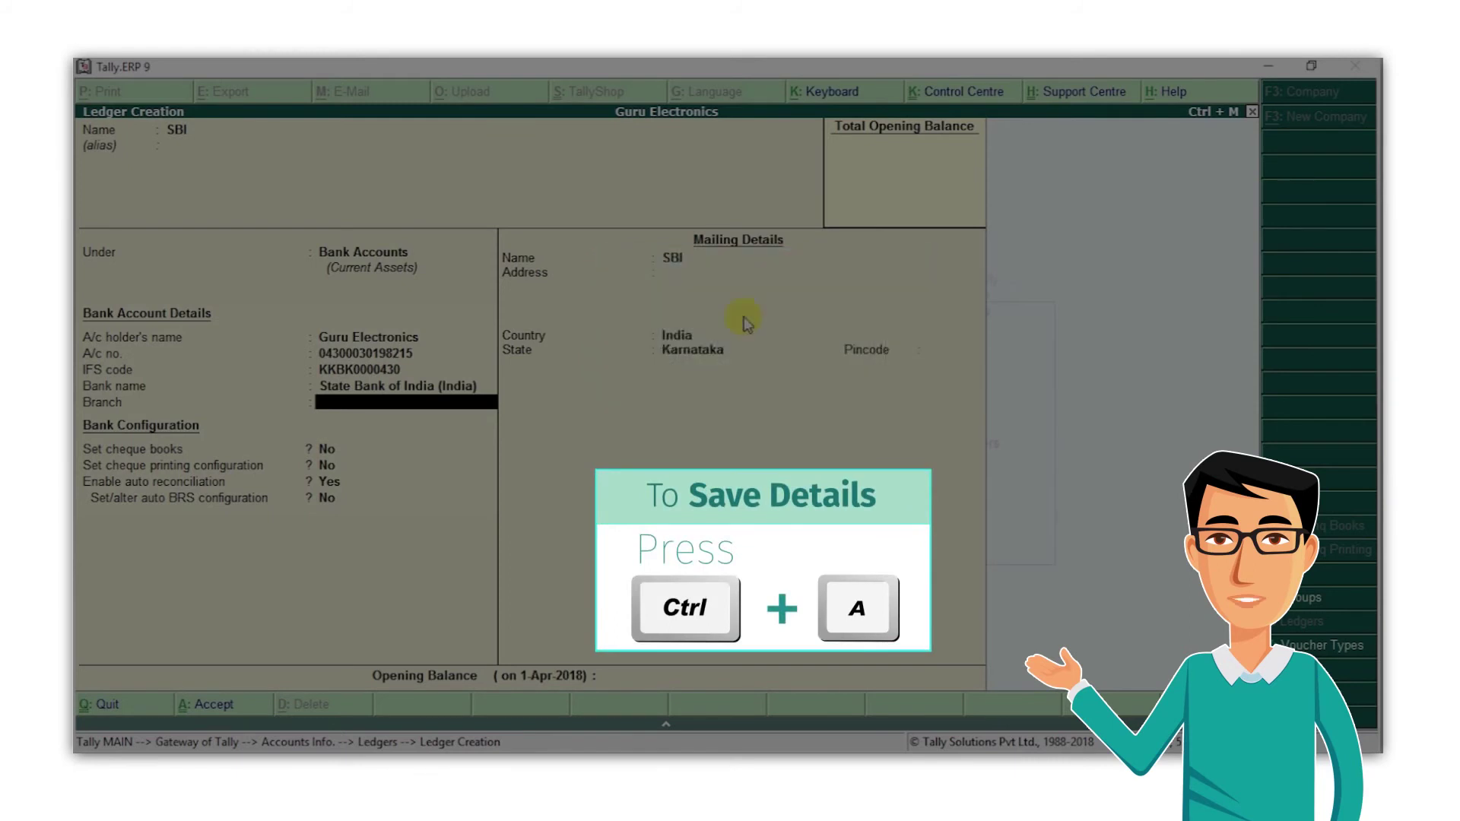
key(ctrl+a)
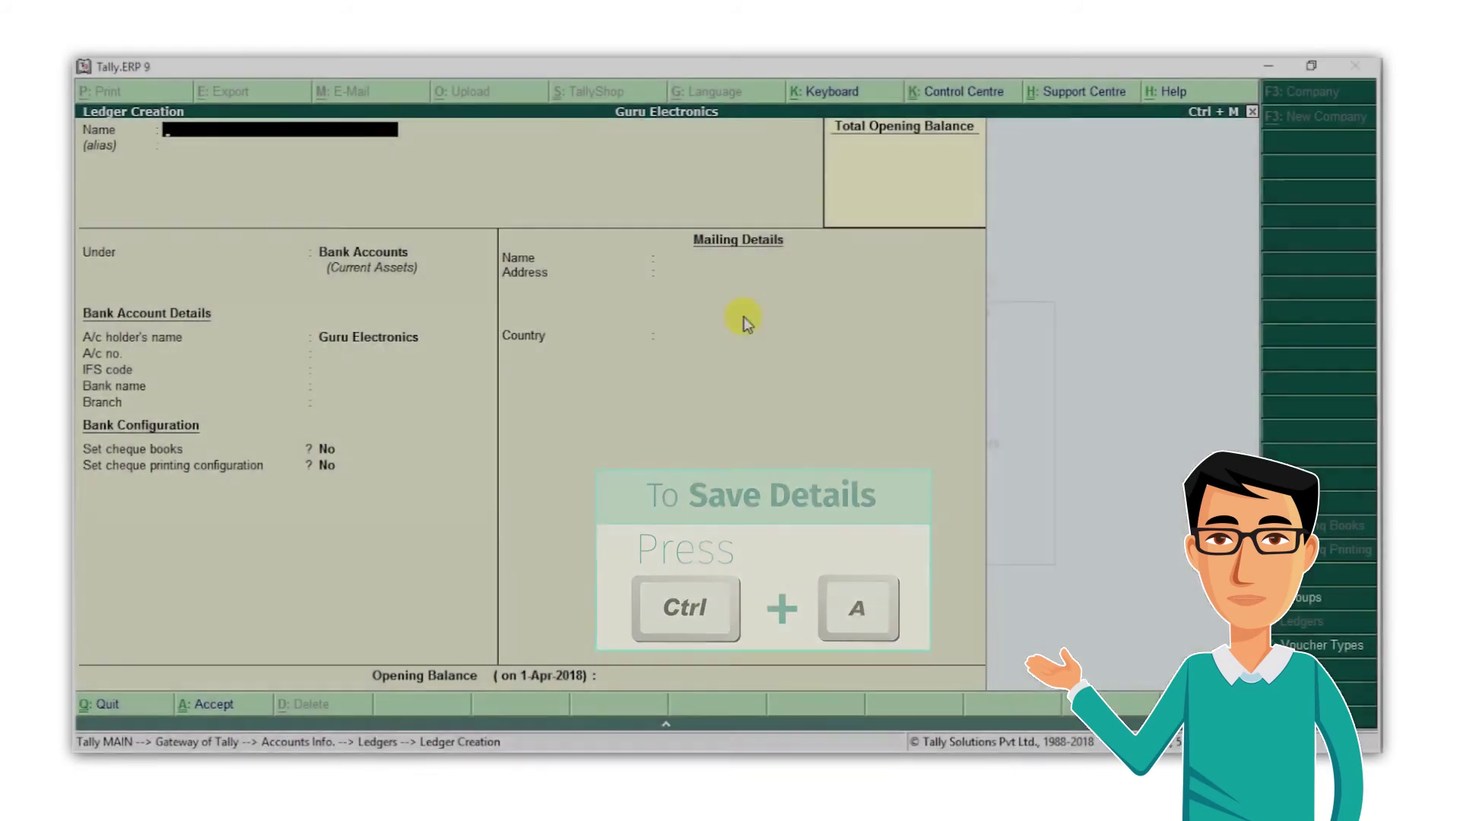
Quit single ledger creation and step through the Display and Alter ledger options to Multiple Ledgers
key(Escape)
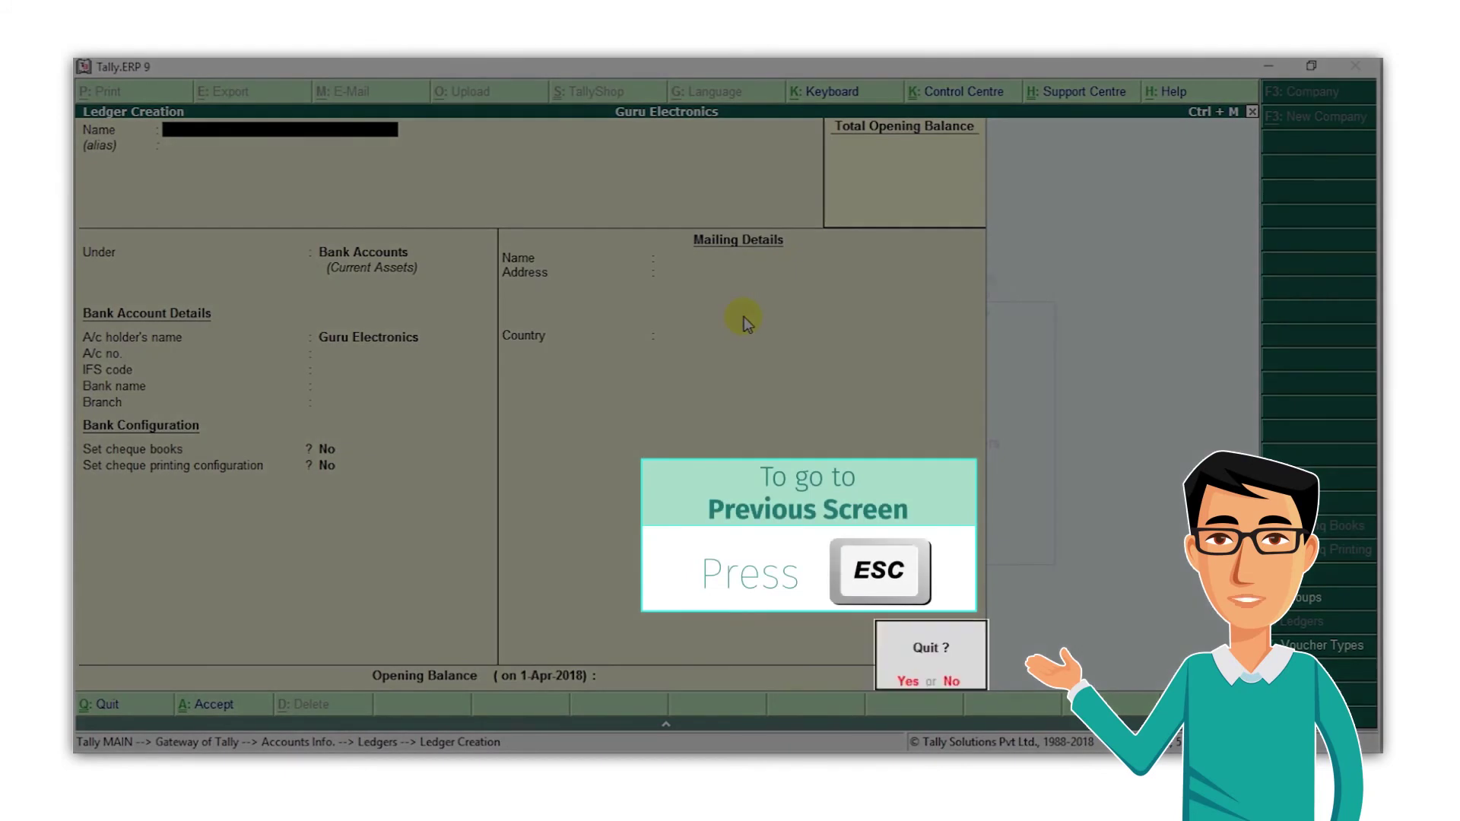
key(y)
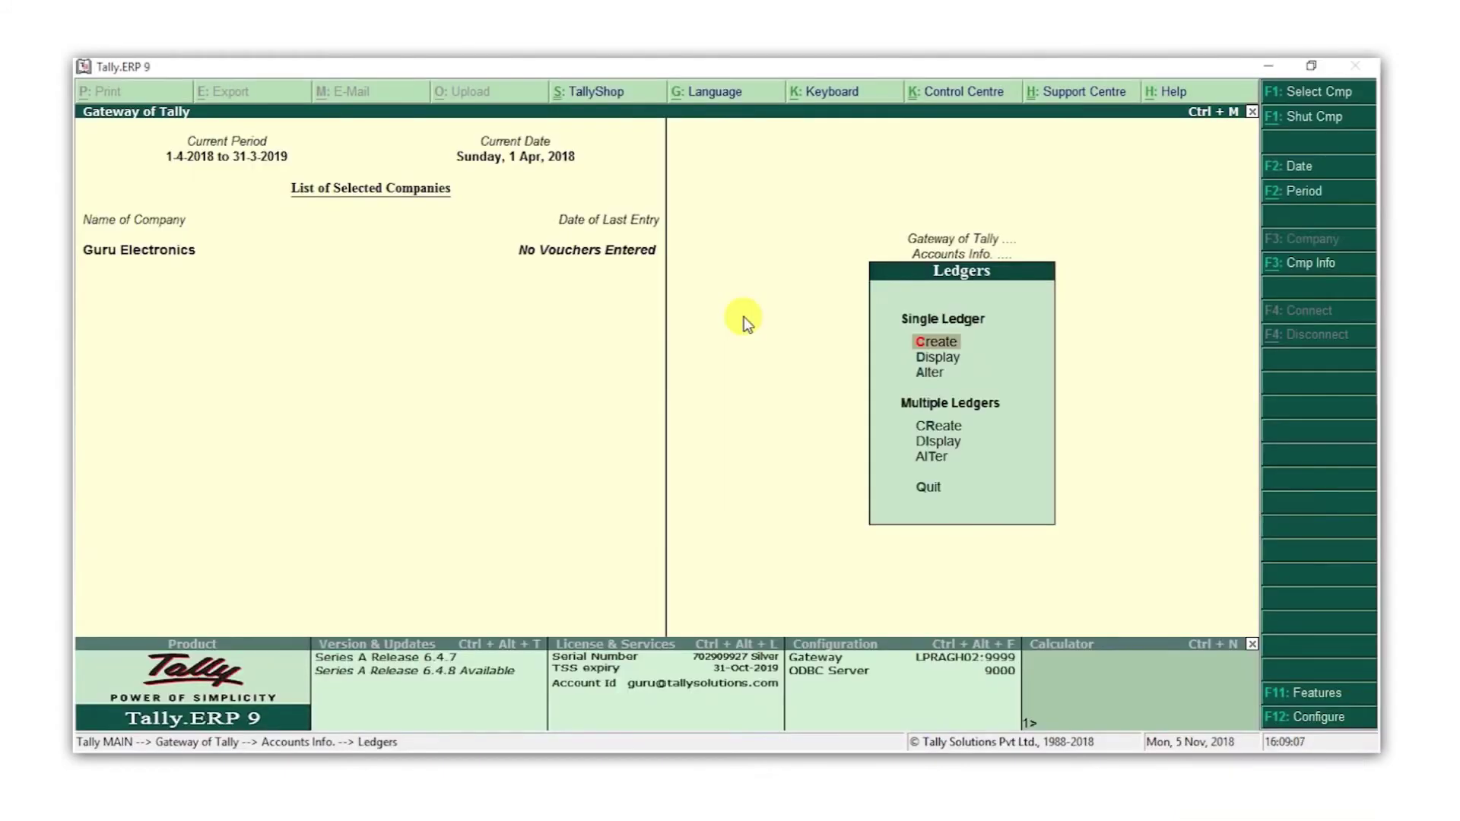
key(Down)
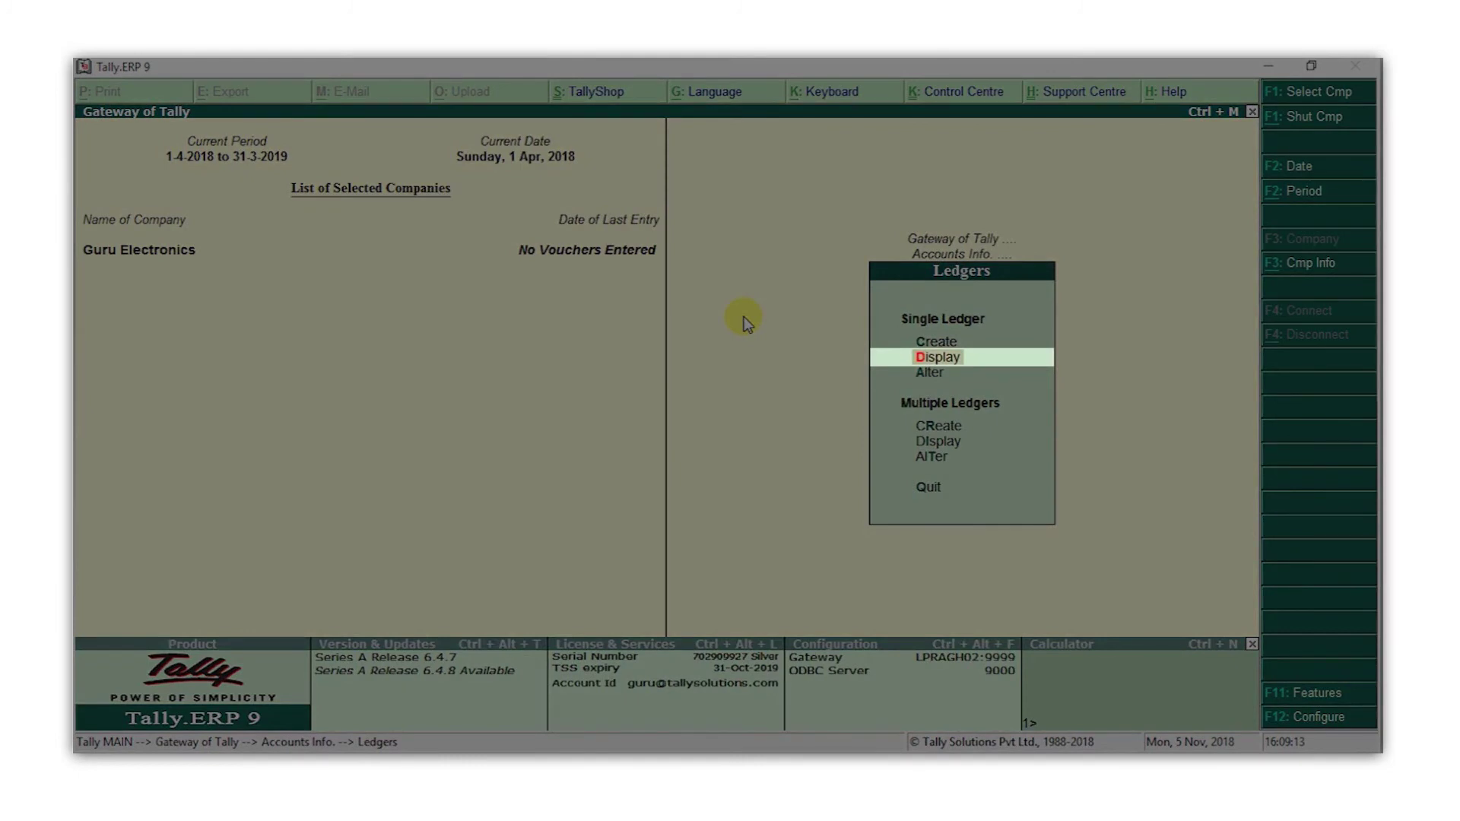
key(Return)
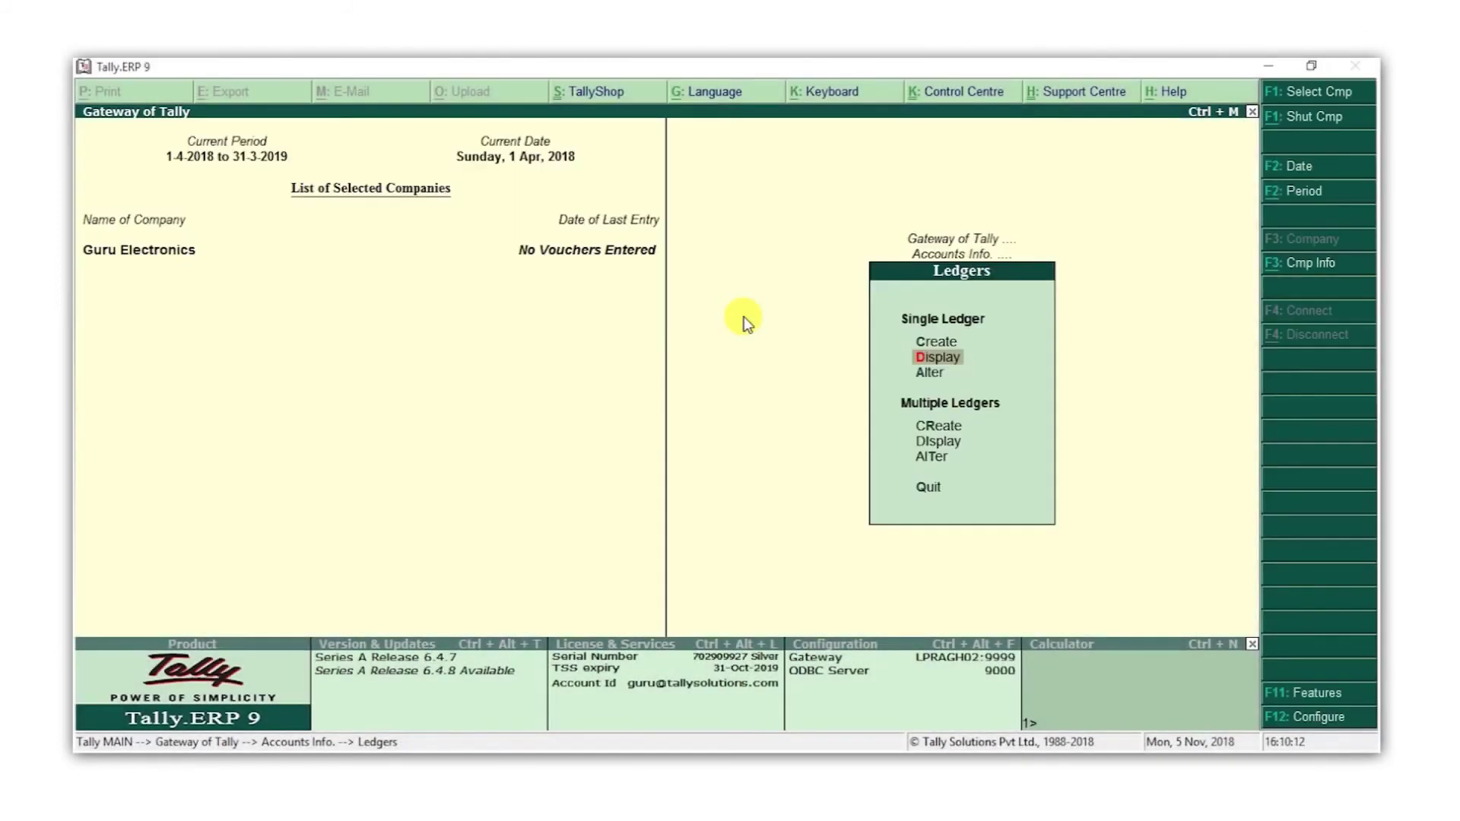
key(Down)
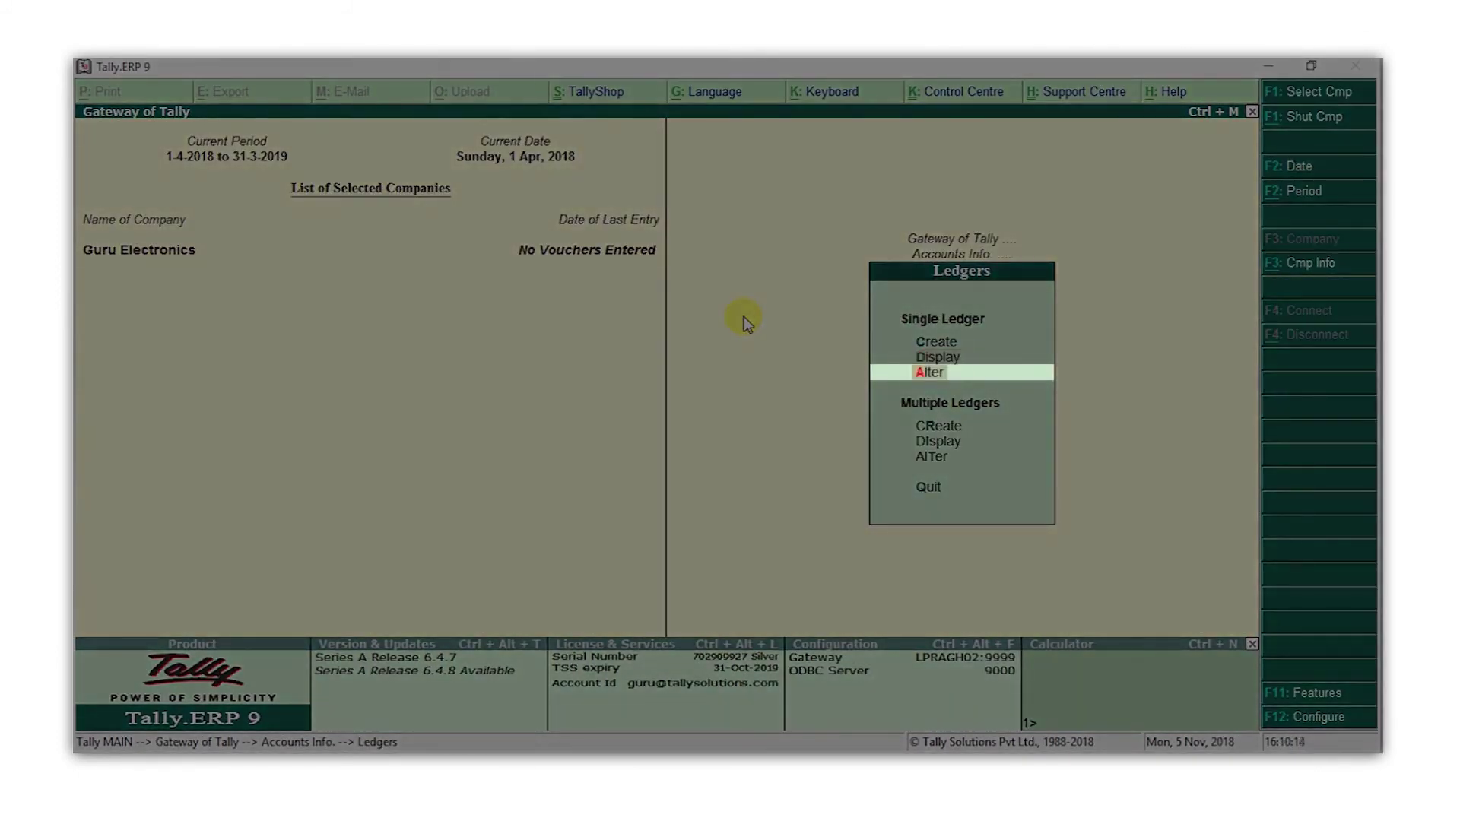
key(Return)
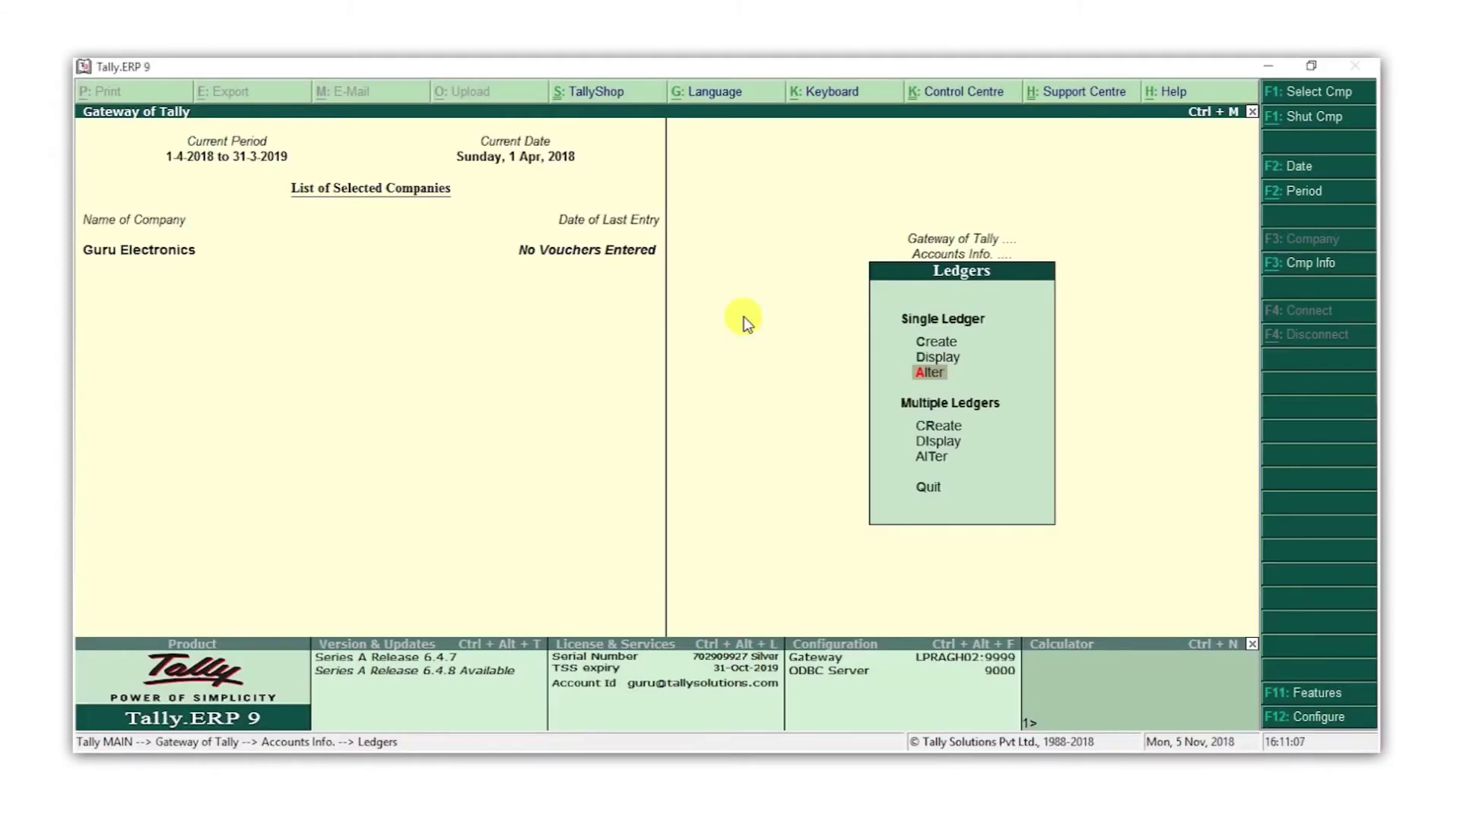
key(Down)
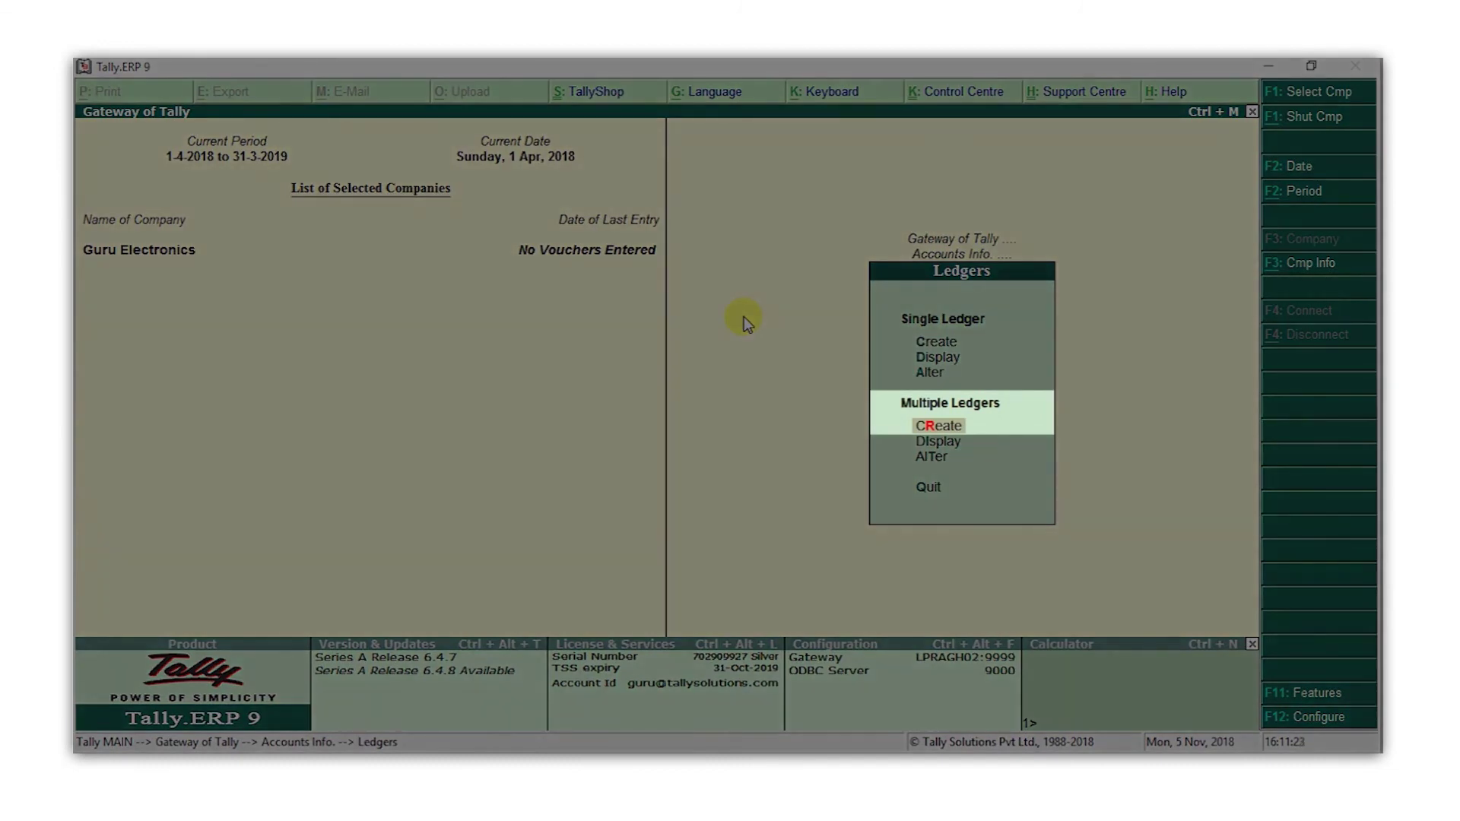
Using multiple ledger creation, add Rent, Conveyance and Office Expenses under Indirect Expenses and save them
key(Return)
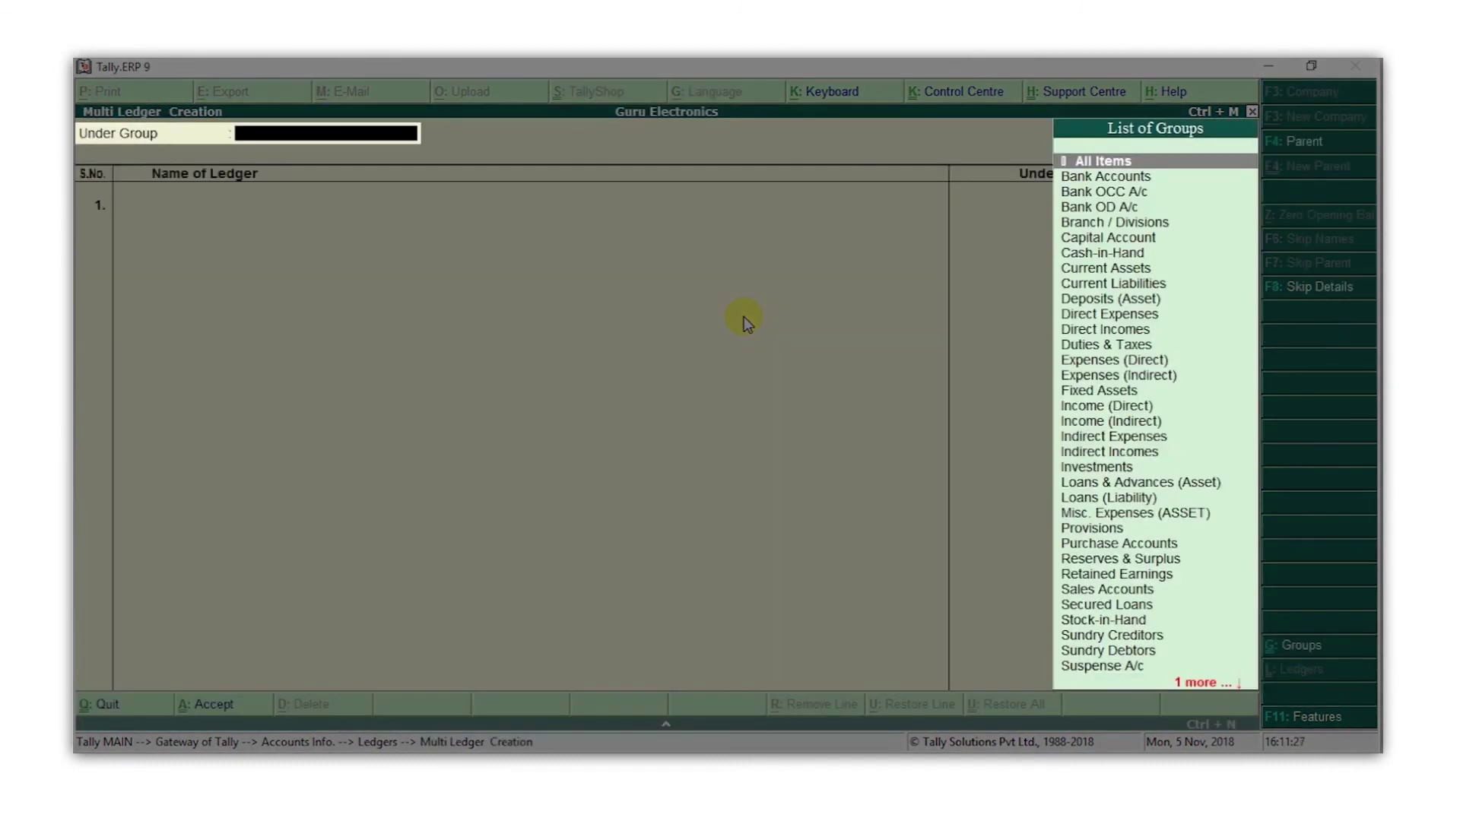
text(exp)
key(Down)
key(Down)
key(Return)
text(Rent)
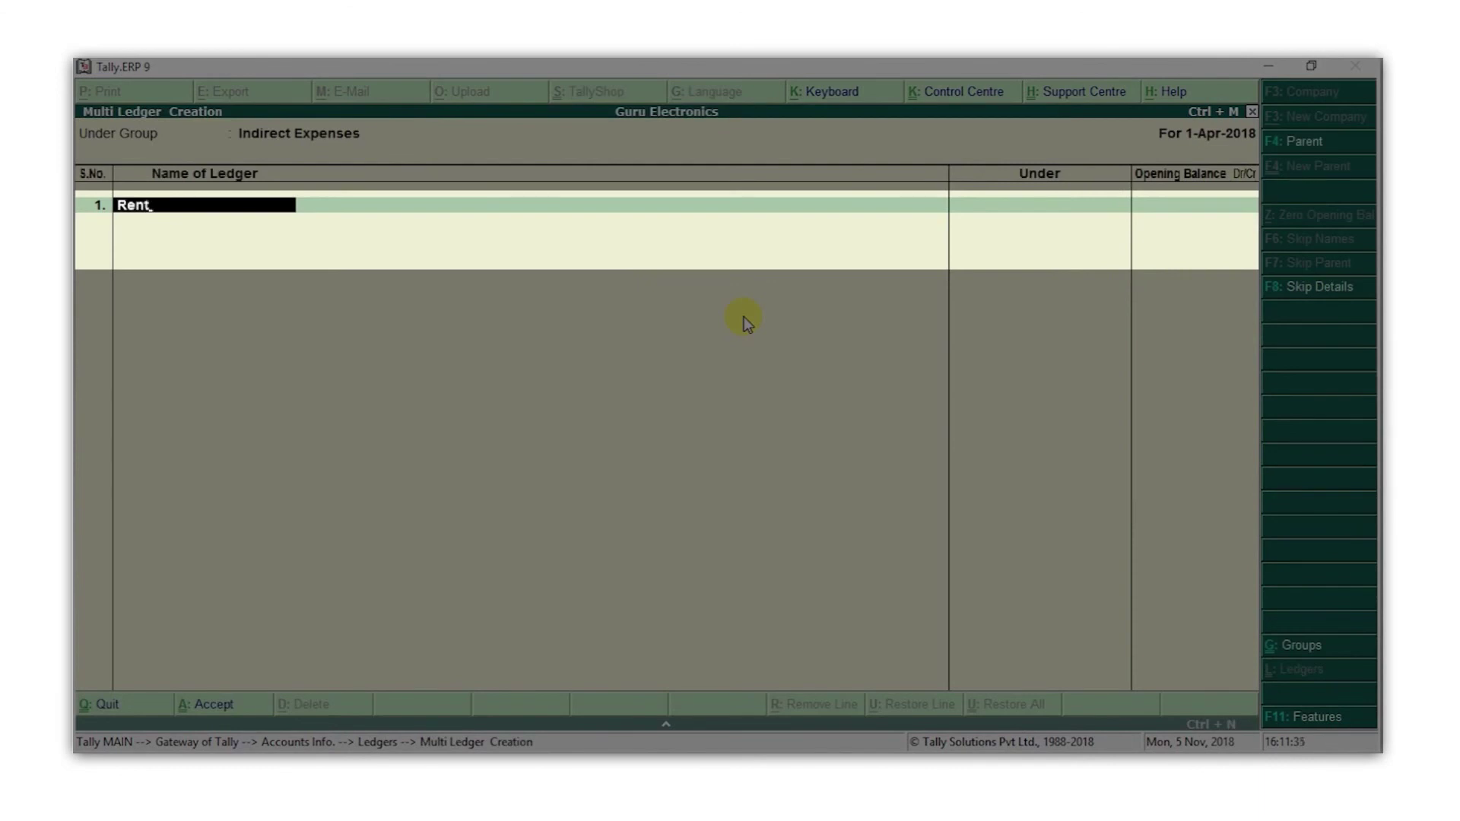
key(Return)
key(Return)
text(Conveyance)
key(Return)
key(Return)
text(Office Expenses)
key(Return)
key(Return)
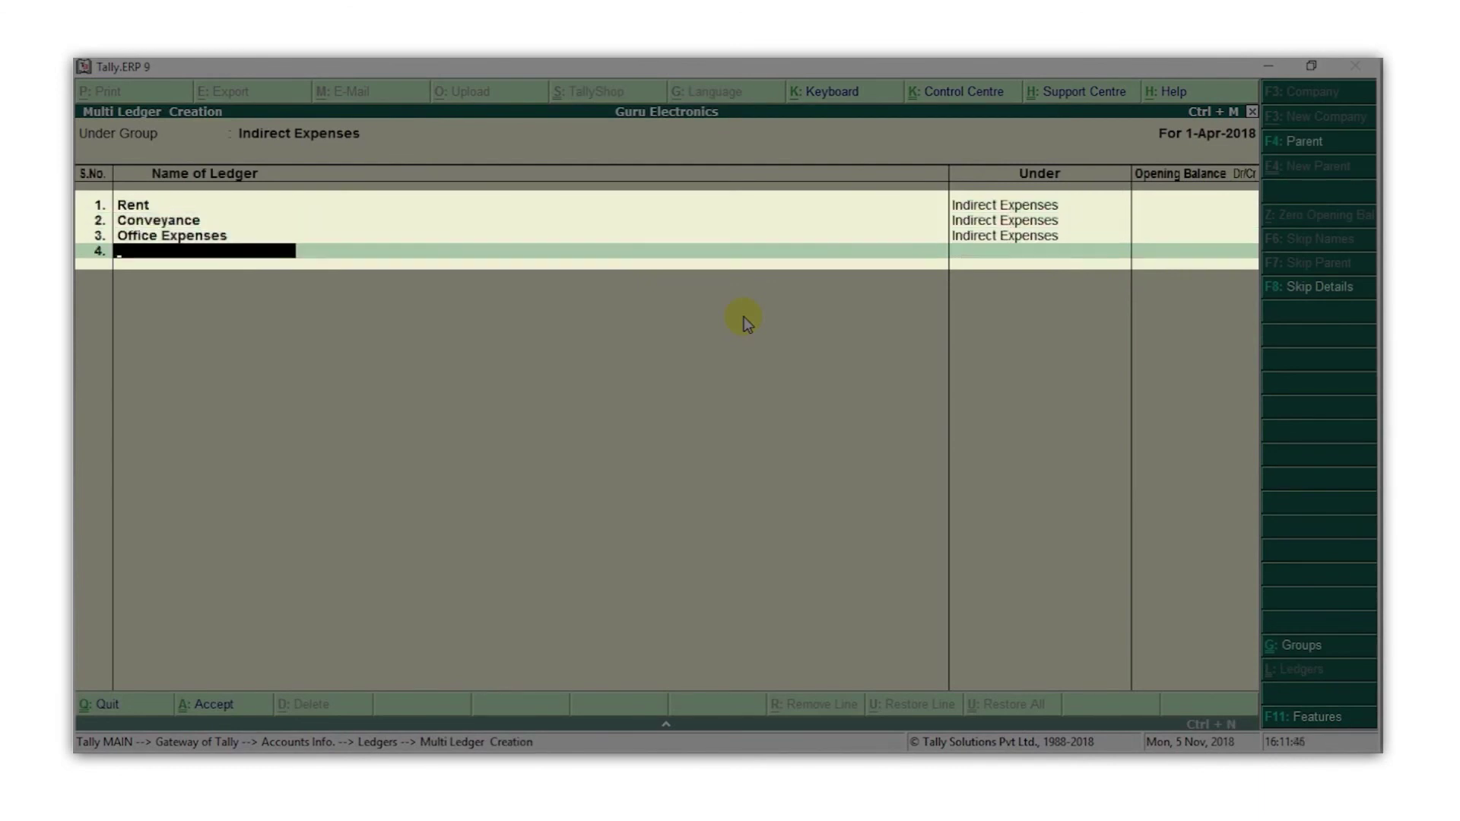
key(Return)
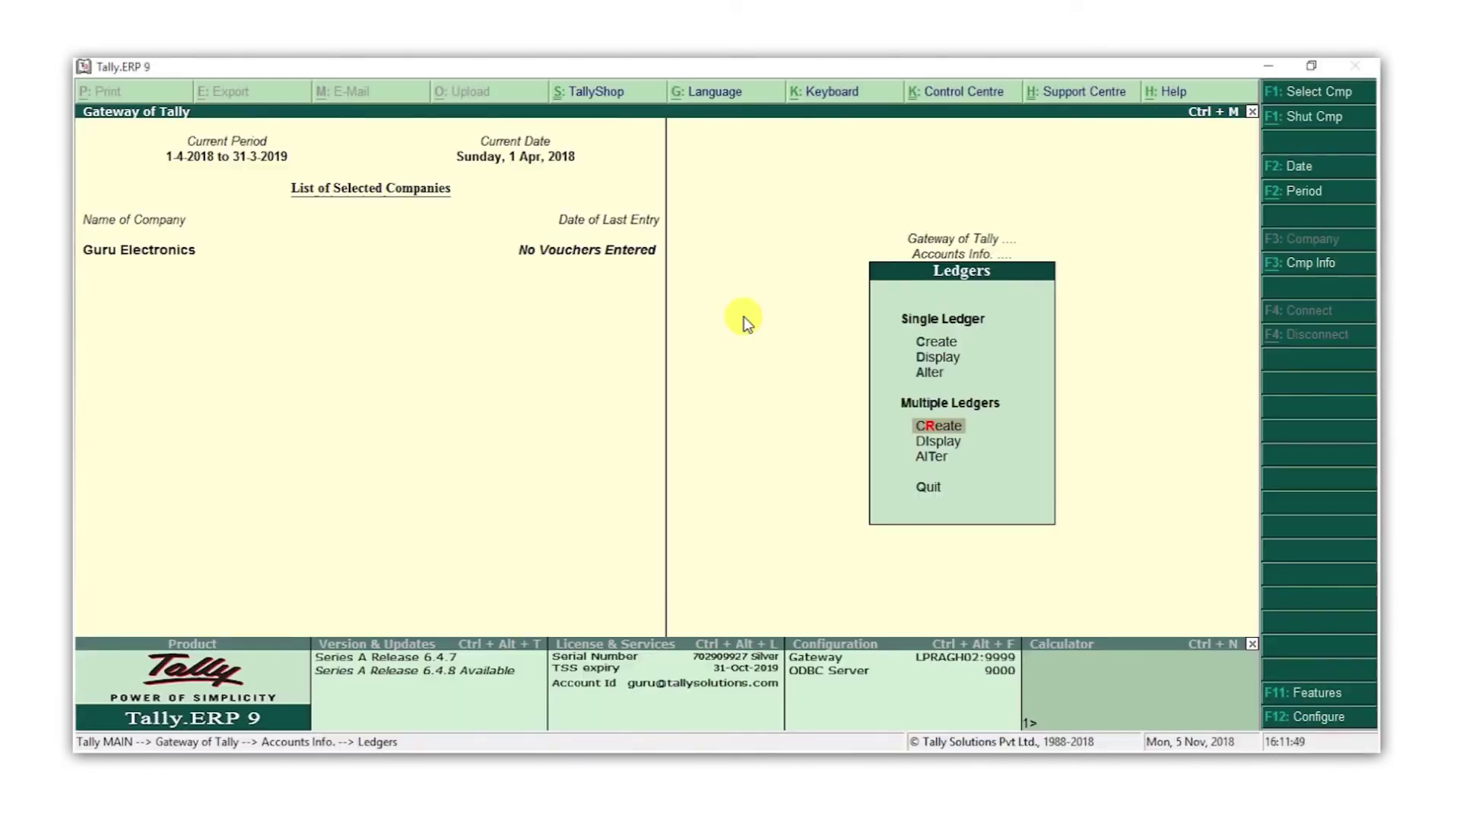
key(Up)
key(Up)
Return to Gateway of Tally and open the Display > List of Accounts report
key(Return)
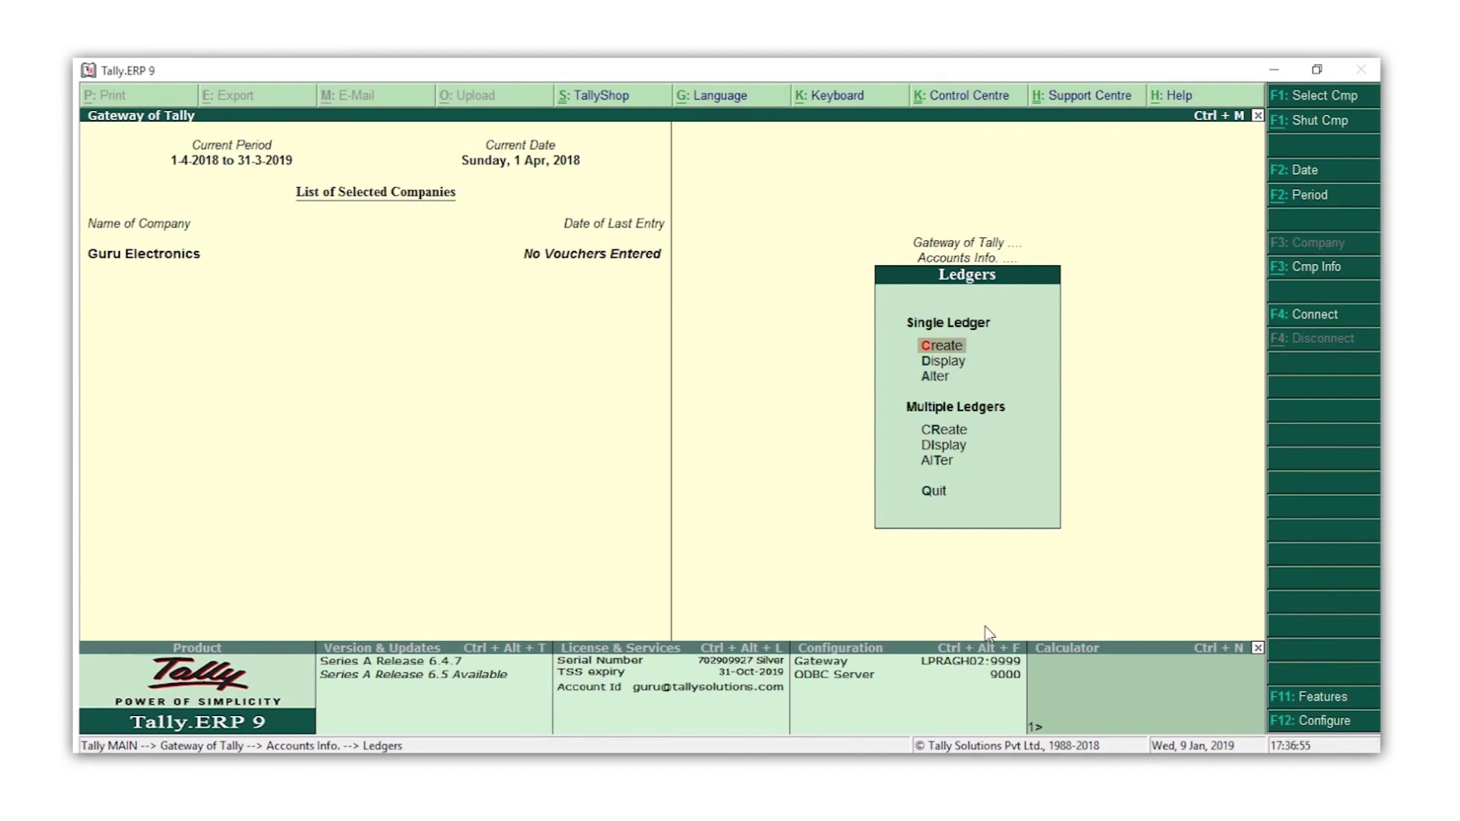
key(Escape)
key(Escape)
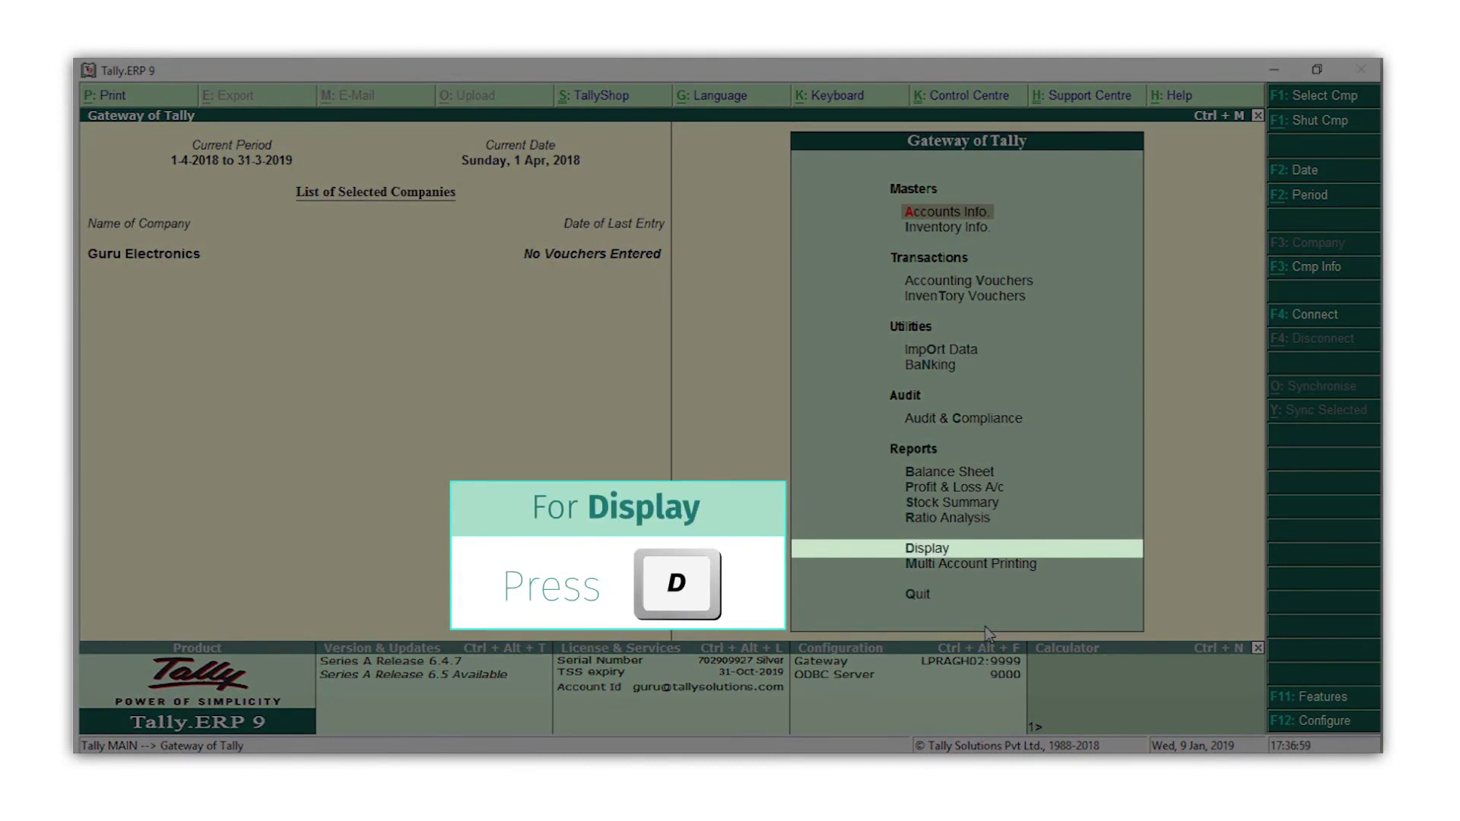
key(d)
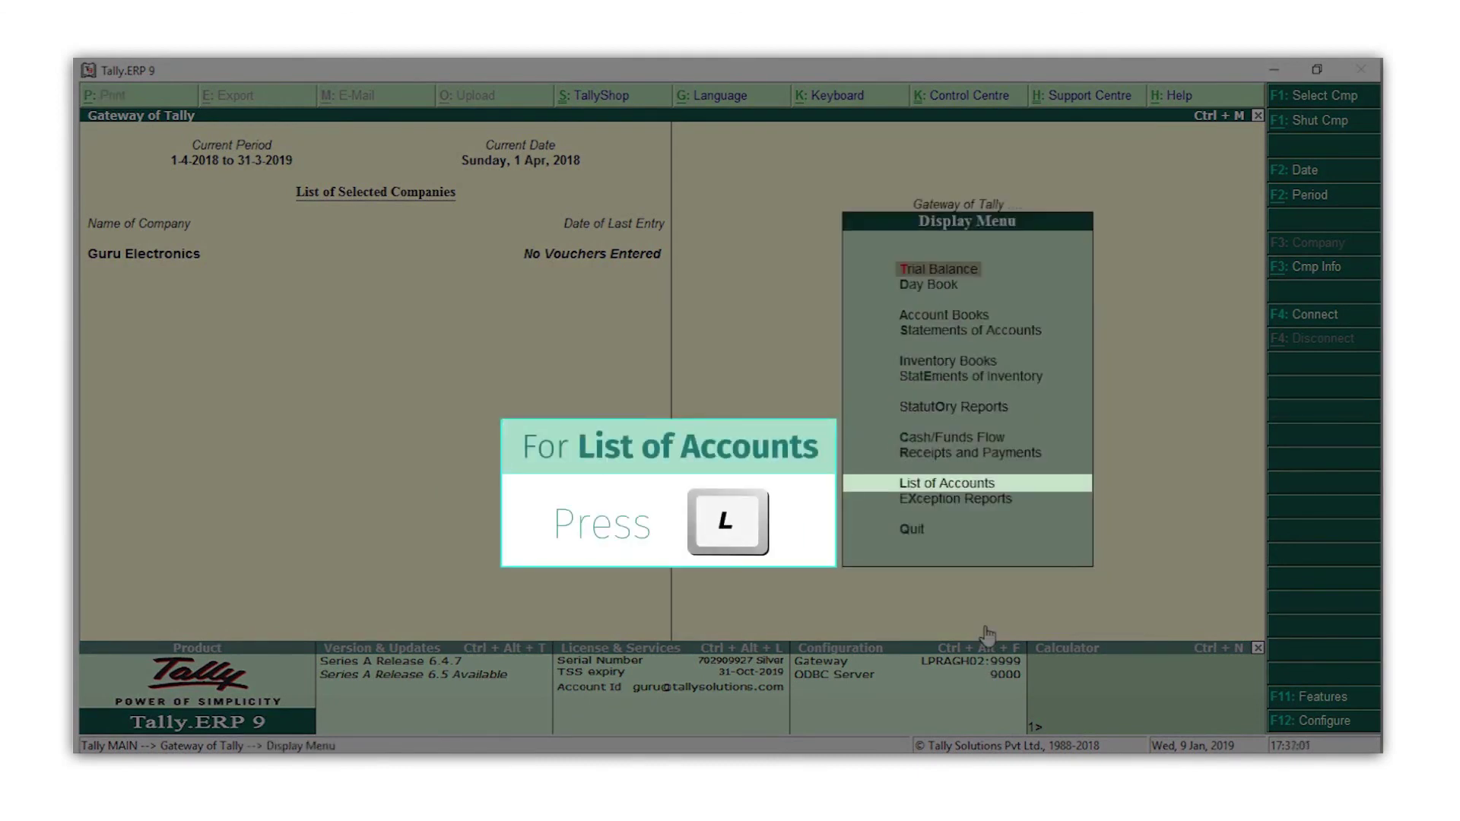
key(l)
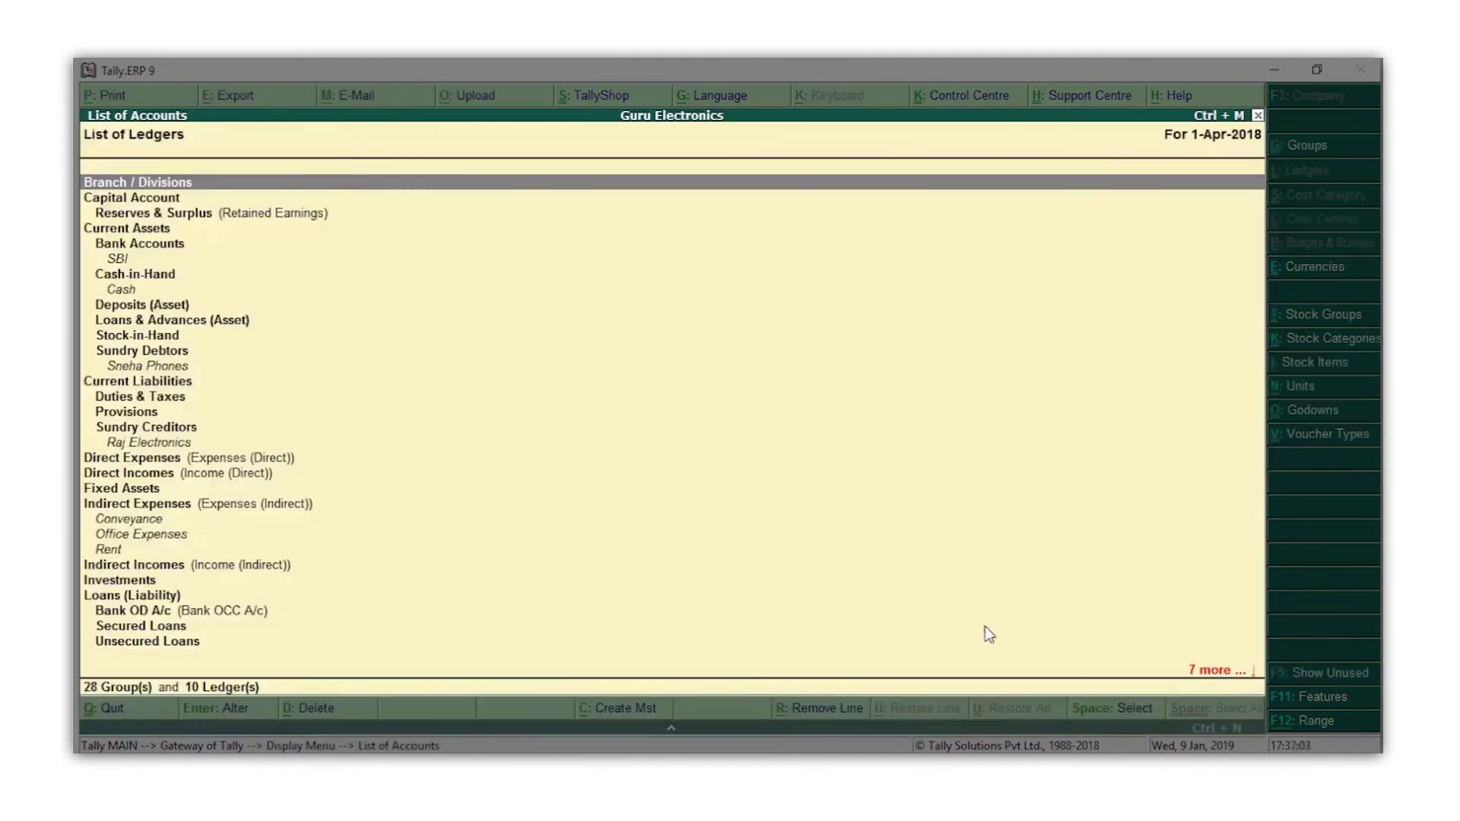